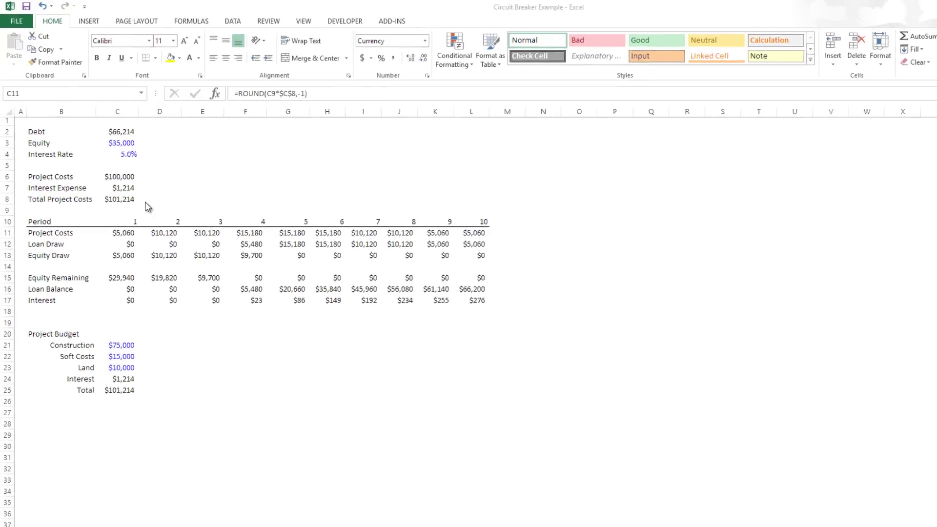
Review the Debt, Loan Draw, Equity Draw, Loan Balance and Interest figures, including F17's interest formula
{"action": "left_click", "coordinate": [65, 166]}
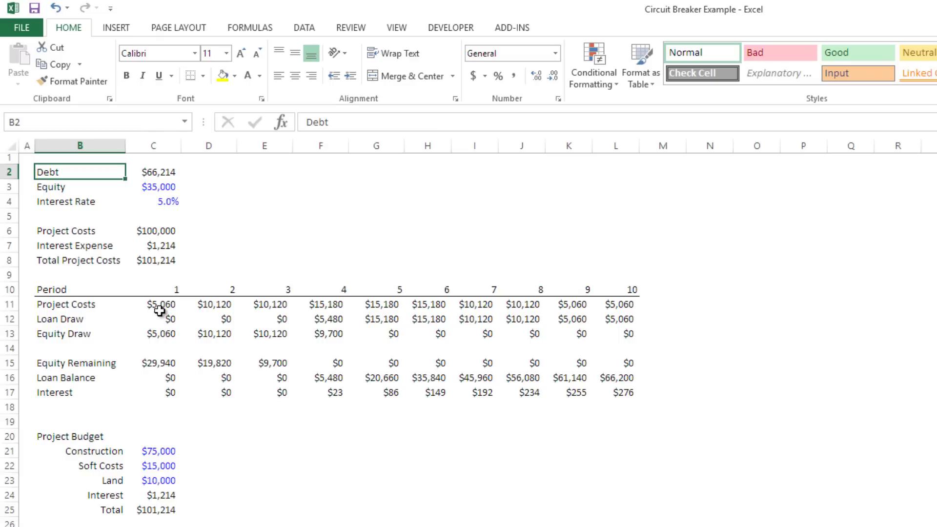
{"action": "left_click_drag", "start_coordinate": [163, 318], "coordinate": [430, 319]}
{"action": "left_click_drag", "start_coordinate": [185, 336], "coordinate": [622, 335]}
{"action": "left_click_drag", "start_coordinate": [166, 320], "coordinate": [625, 320]}
{"action": "left_click_drag", "start_coordinate": [171, 391], "coordinate": [612, 389]}
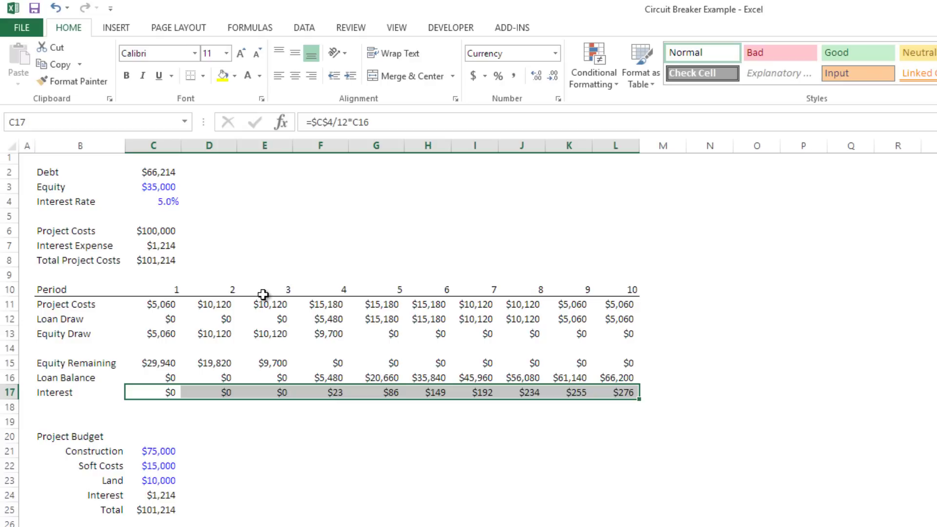
{"action": "left_click", "coordinate": [339, 389]}
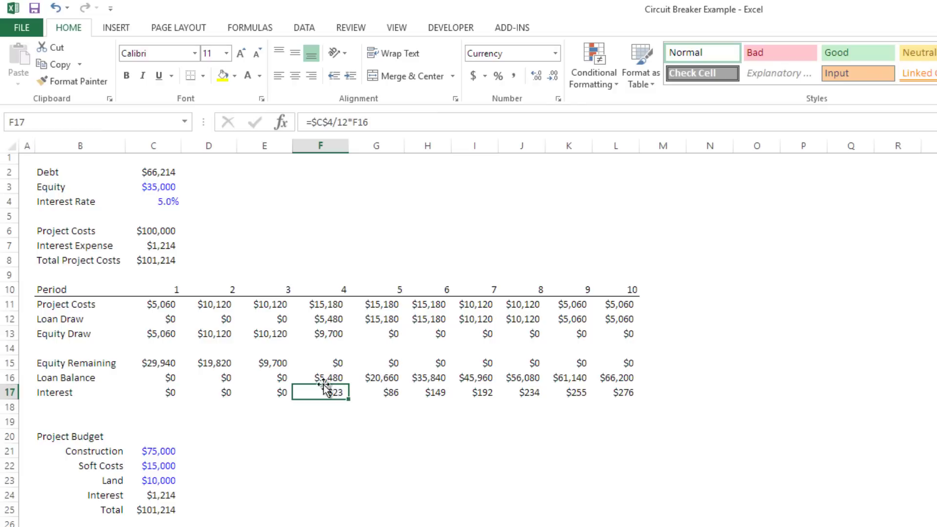
Turn off iterative calculation and dismiss the circular reference warning
{"action": "left_click", "coordinate": [39, 32]}
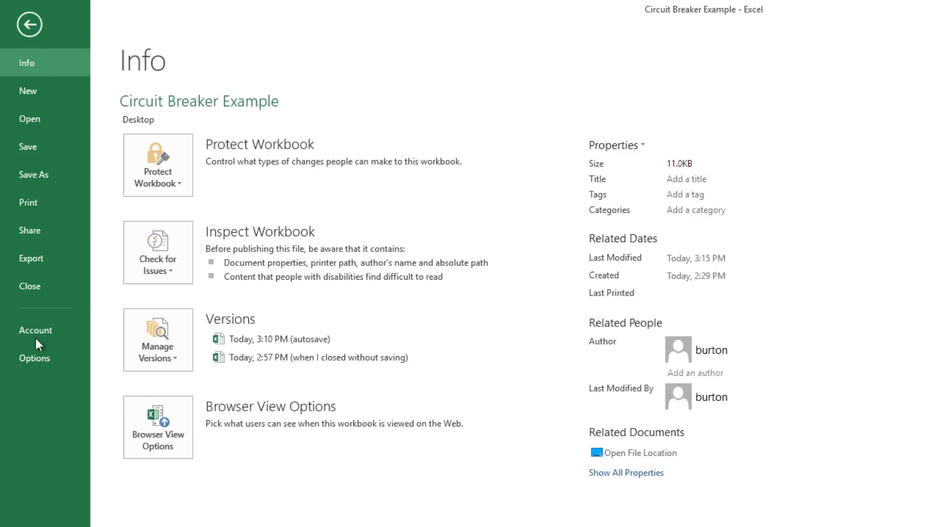
{"action": "left_click", "coordinate": [35, 359]}
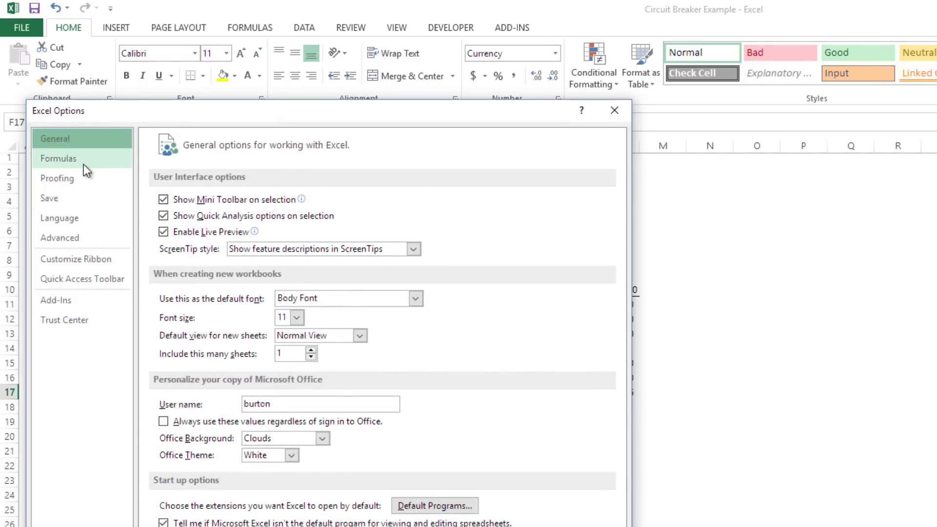
{"action": "left_click", "coordinate": [83, 165]}
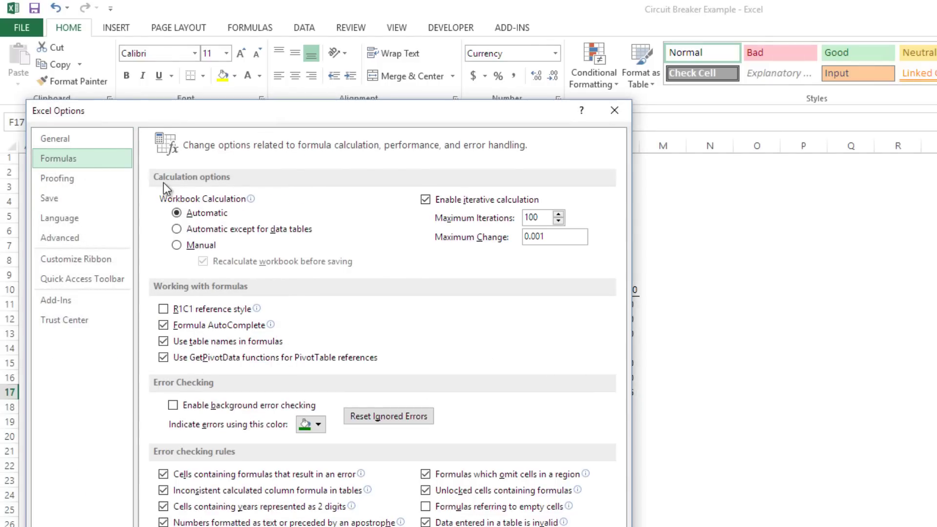
{"action": "left_click", "coordinate": [456, 206]}
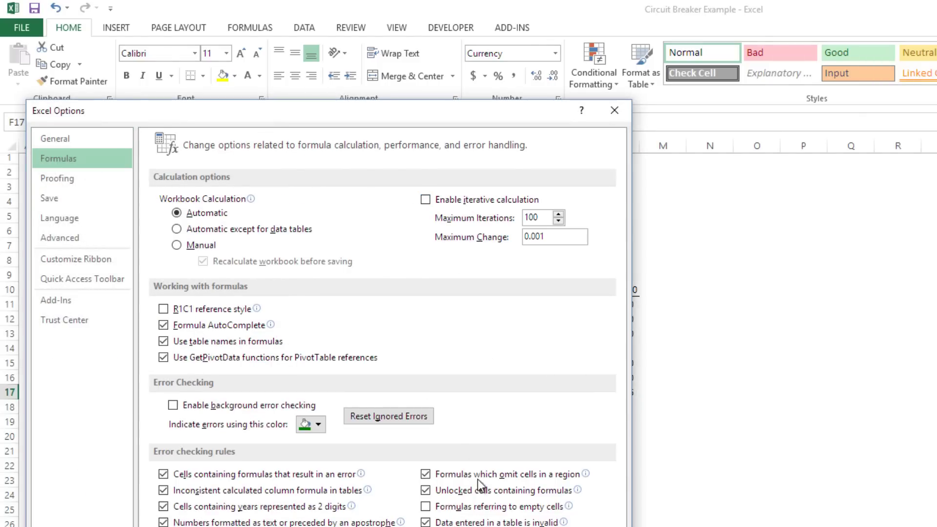
{"action": "key", "text": "Return"}
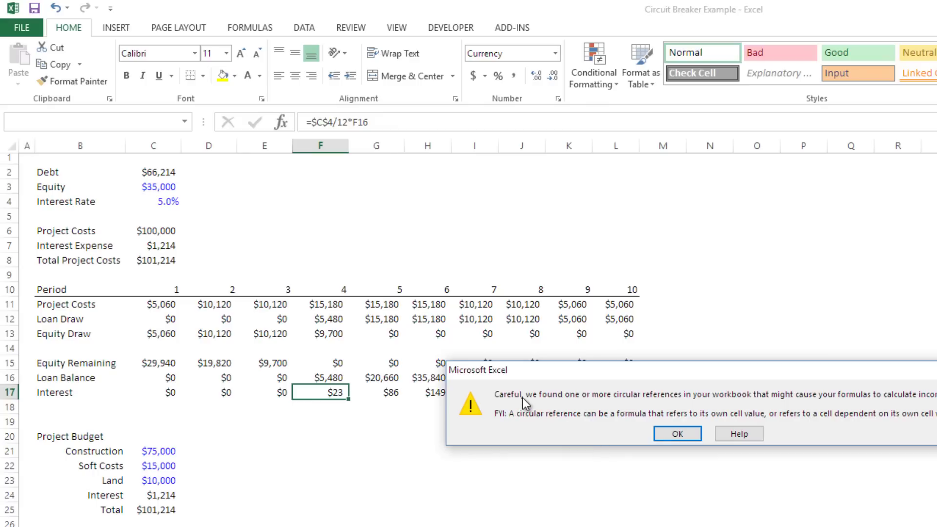
{"action": "left_click", "coordinate": [677, 434]}
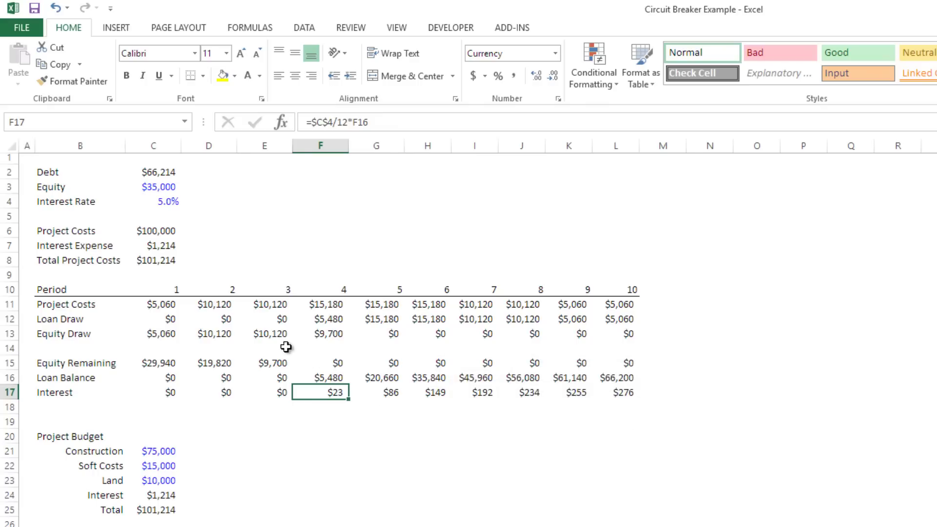
Turn iterative calculation back on in the formula settings
{"action": "left_click", "coordinate": [21, 28]}
{"action": "left_click", "coordinate": [52, 365]}
{"action": "left_click", "coordinate": [111, 163]}
{"action": "left_click", "coordinate": [445, 201]}
{"action": "key", "text": "Return"}
Try interest rates of 2% and then 7% in C4, checking the Interest row
{"action": "left_click_drag", "start_coordinate": [168, 386], "coordinate": [603, 383]}
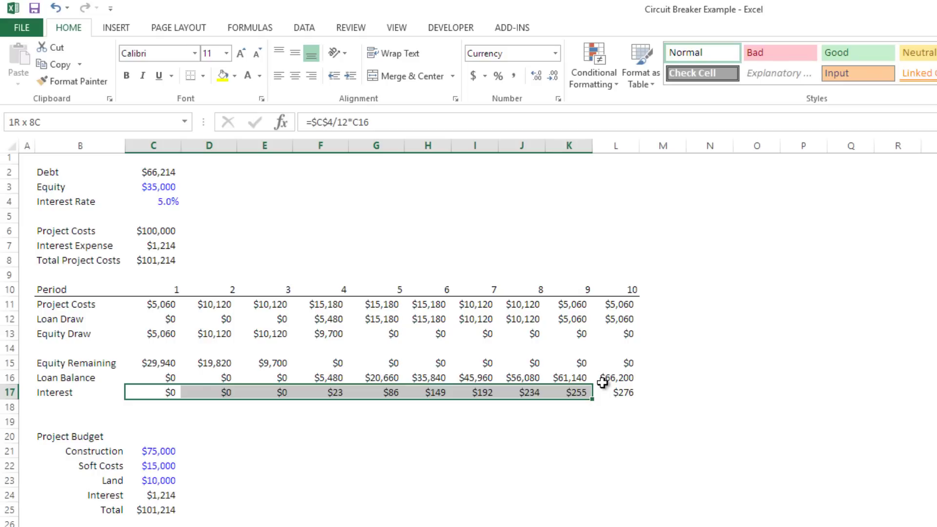
{"action": "left_click", "coordinate": [157, 231]}
{"action": "left_click", "coordinate": [168, 201]}
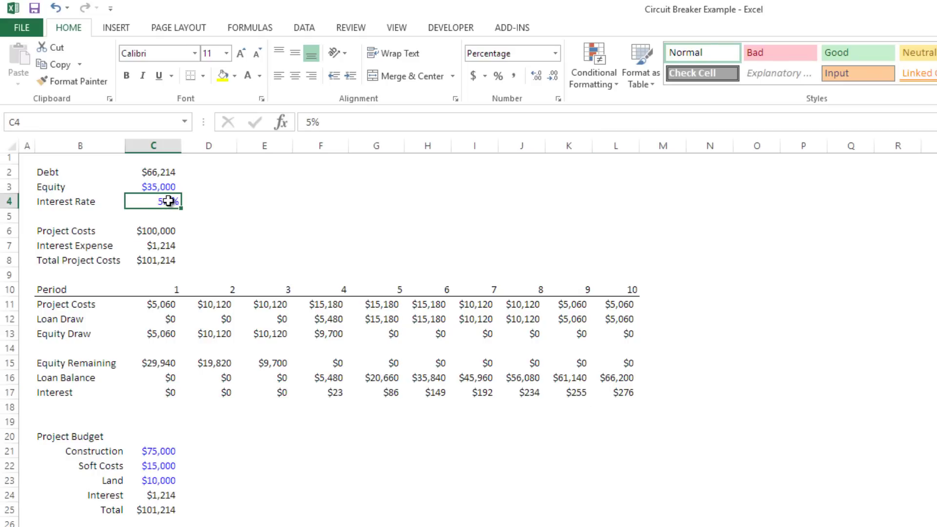
{"action": "type", "text": "2"}
{"action": "key", "text": "ctrl+Return"}
{"action": "type", "text": "7"}
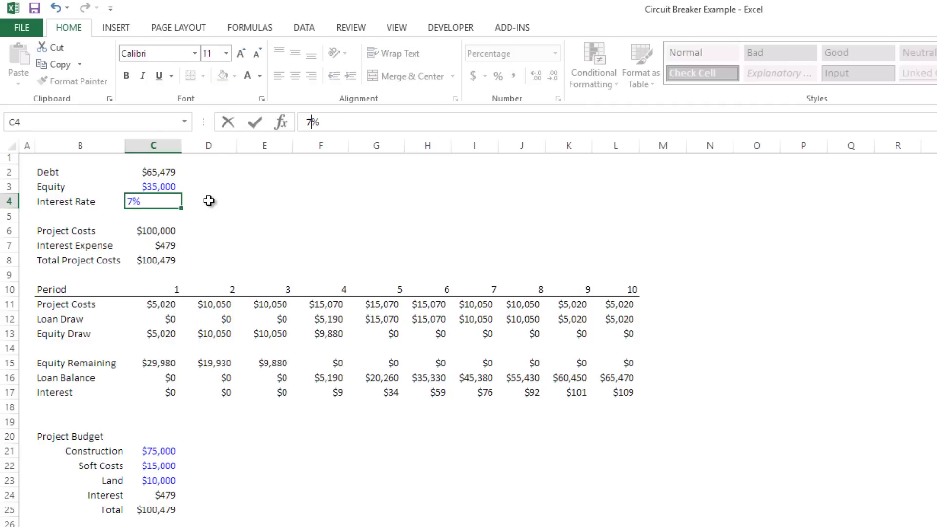
{"action": "key", "text": "Return"}
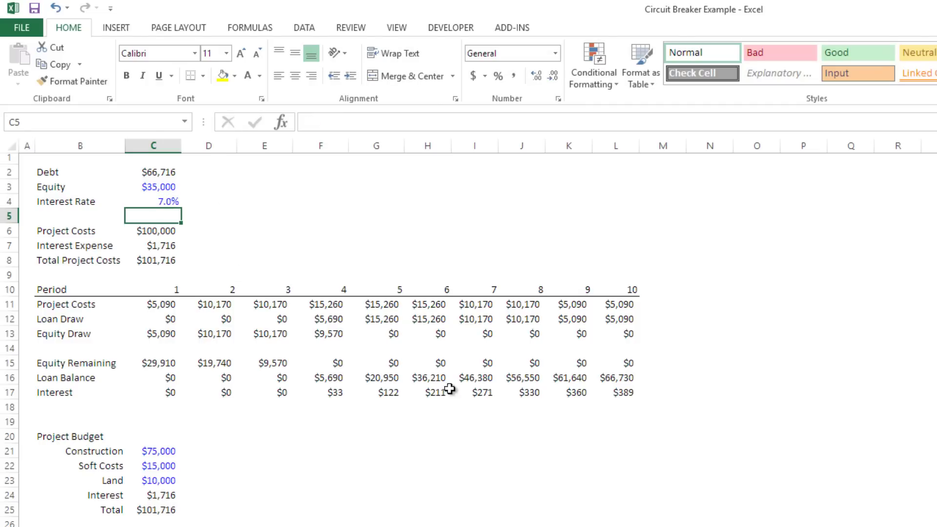
Restore the 5% interest rate in C4 and check the Interest row
{"action": "left_click", "coordinate": [167, 200]}
{"action": "type", "text": "5"}
{"action": "key", "text": "Return"}
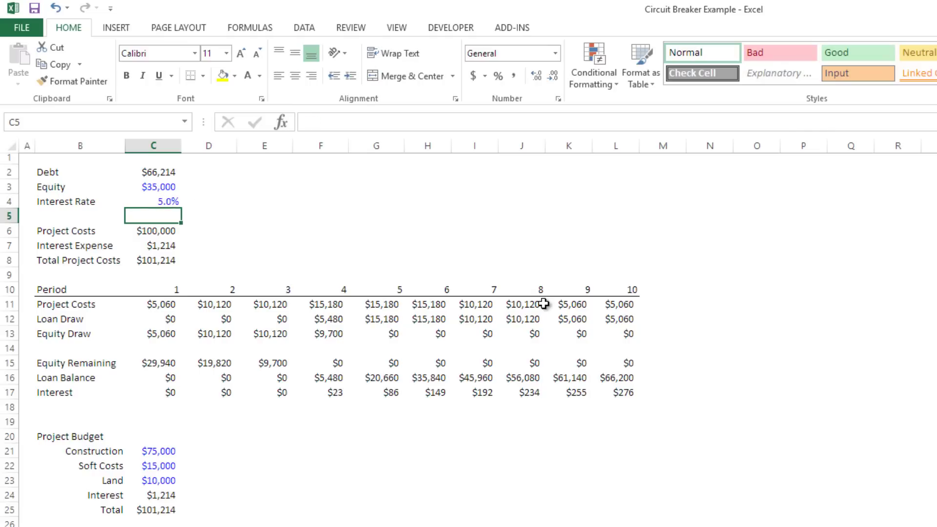
{"action": "left_click_drag", "start_coordinate": [169, 393], "coordinate": [621, 388]}
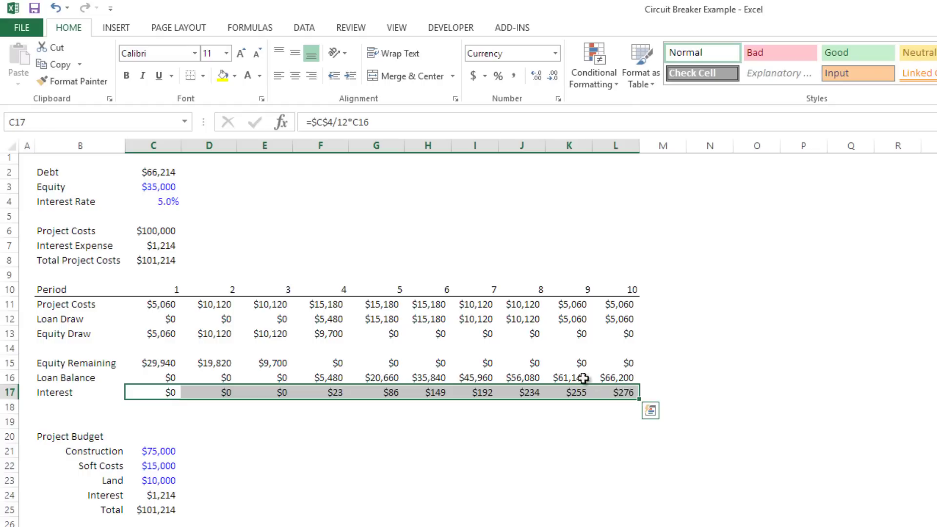
{"action": "left_click", "coordinate": [156, 202]}
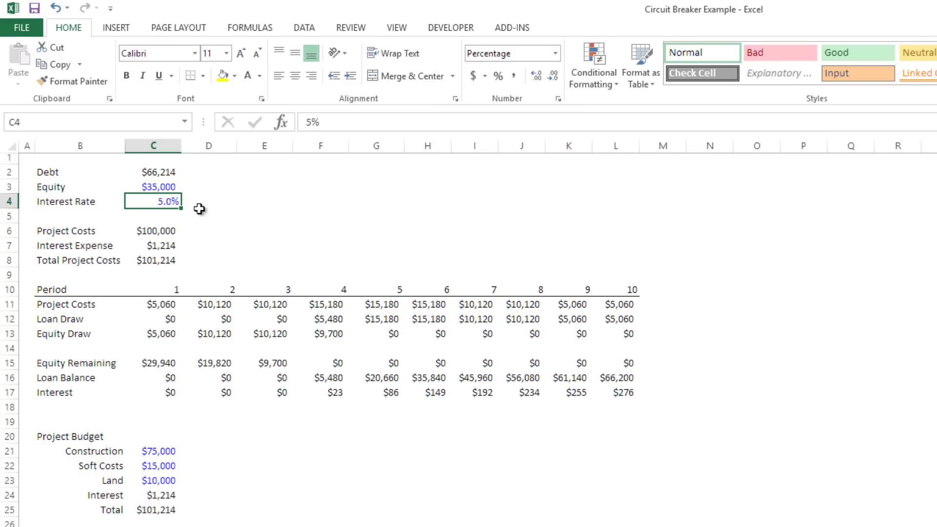
Enter the invalid text 'h' as the C4 rate, producing #VALUE! in the Interest row
{"action": "type", "text": "h"}
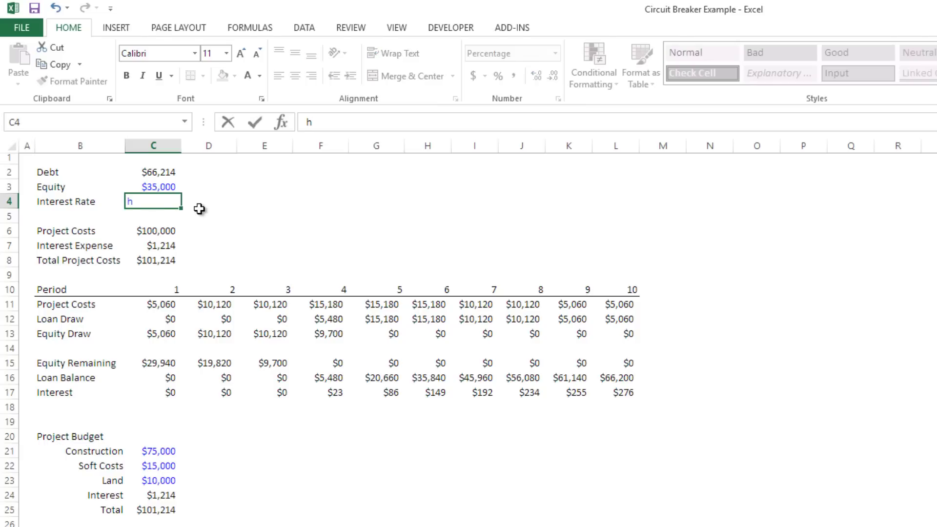
{"action": "key", "text": "ctrl+Return"}
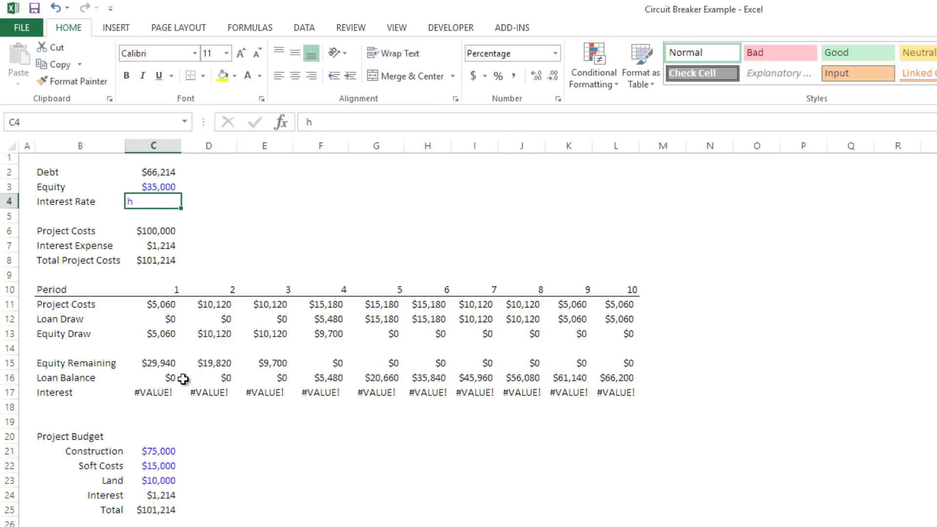
{"action": "left_click_drag", "start_coordinate": [156, 393], "coordinate": [610, 395]}
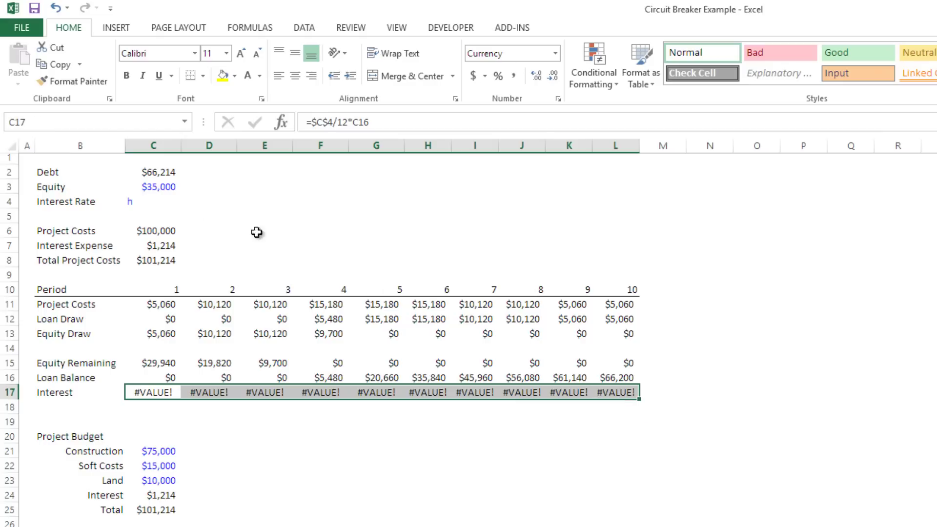
Re-enter 5 in C4, then undo and redo to cycle through the earlier rates
{"action": "left_click", "coordinate": [171, 205]}
{"action": "type", "text": "5"}
{"action": "key", "text": "Return"}
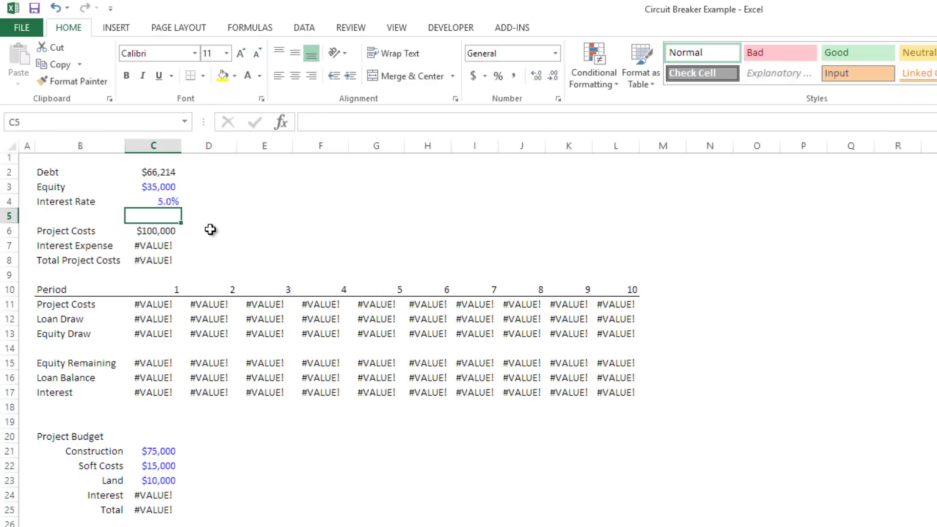
{"action": "key", "text": "Up"}
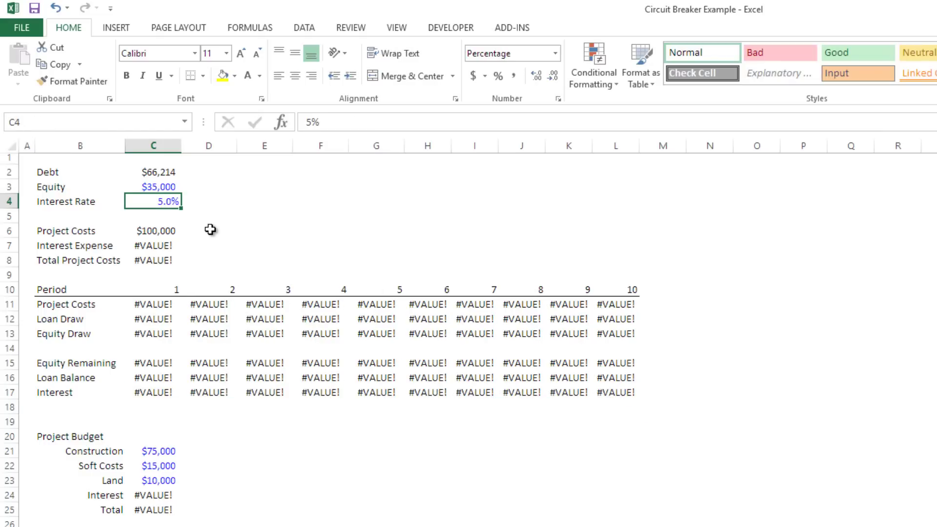
{"action": "key", "text": "ctrl+z"}
{"action": "key", "text": "ctrl+z"}
{"action": "key", "text": "ctrl+z"}
{"action": "key", "text": "ctrl+z"}
{"action": "key", "text": "ctrl+y"}
{"action": "key", "text": "ctrl+y"}
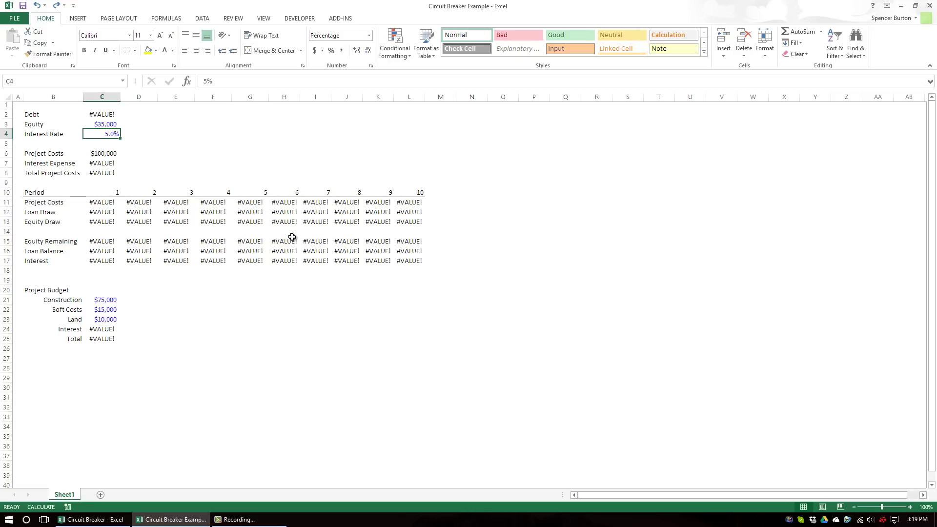
{"action": "left_click", "coordinate": [23, 6]}
{"action": "key", "text": "F9"}
{"action": "key", "text": "alt+Tab"}
{"action": "left_click_drag", "start_coordinate": [854, 33], "coordinate": [466, 31]}
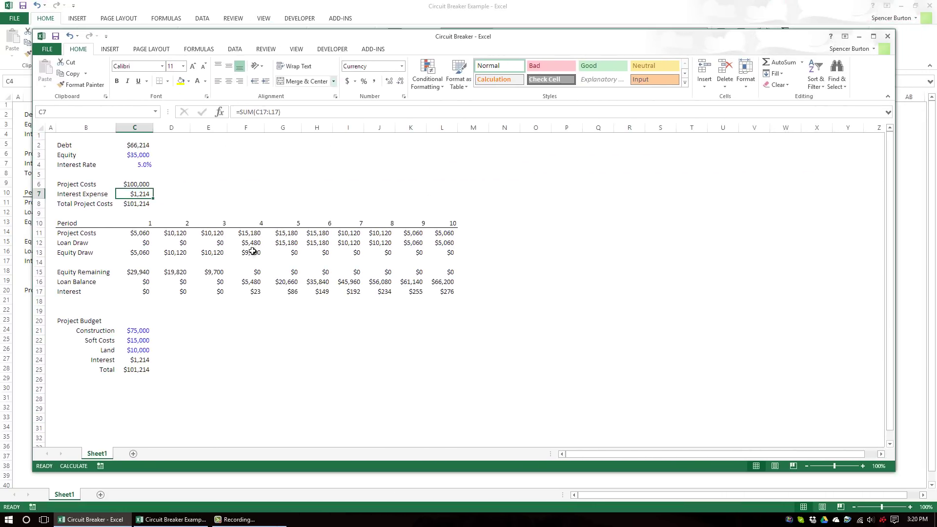
{"action": "left_click", "coordinate": [874, 36]}
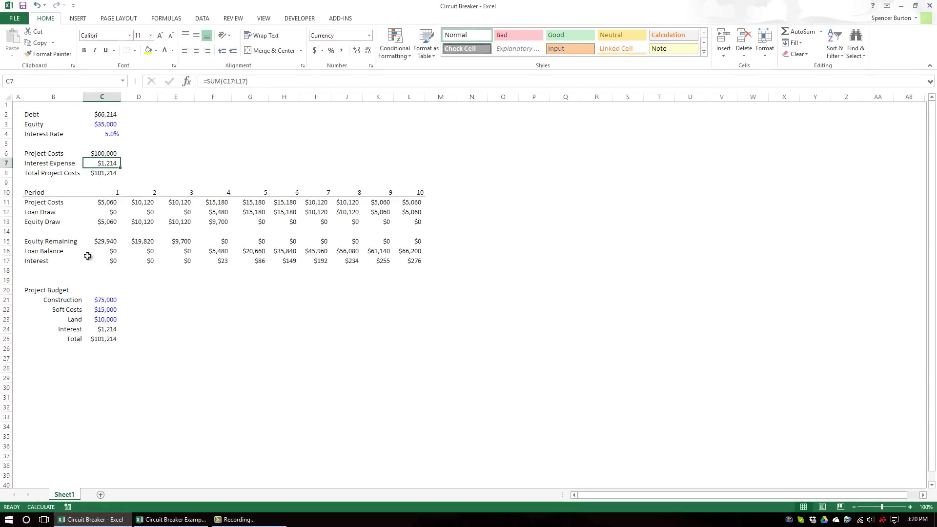
{"action": "left_click", "coordinate": [410, 114]}
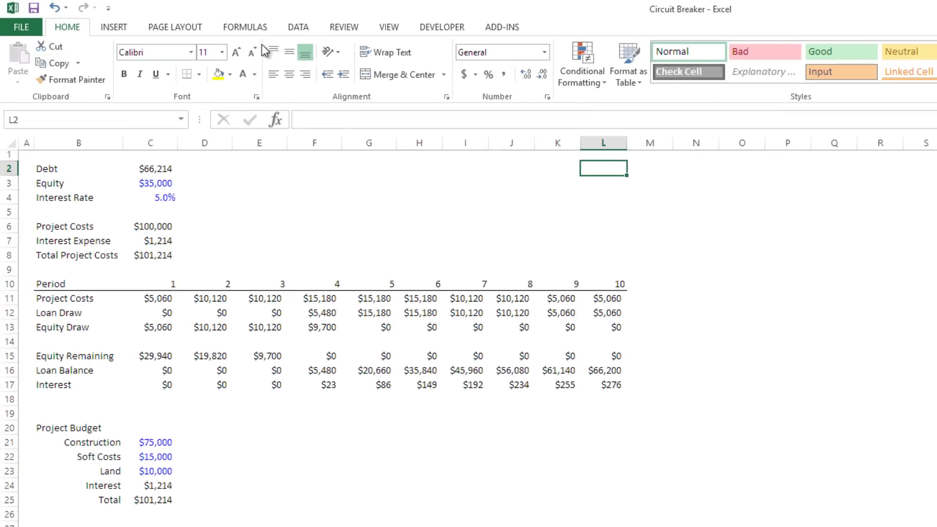
Tick Developer under Main Tabs in the Customize Ribbon options and apply
{"action": "left_click", "coordinate": [34, 29]}
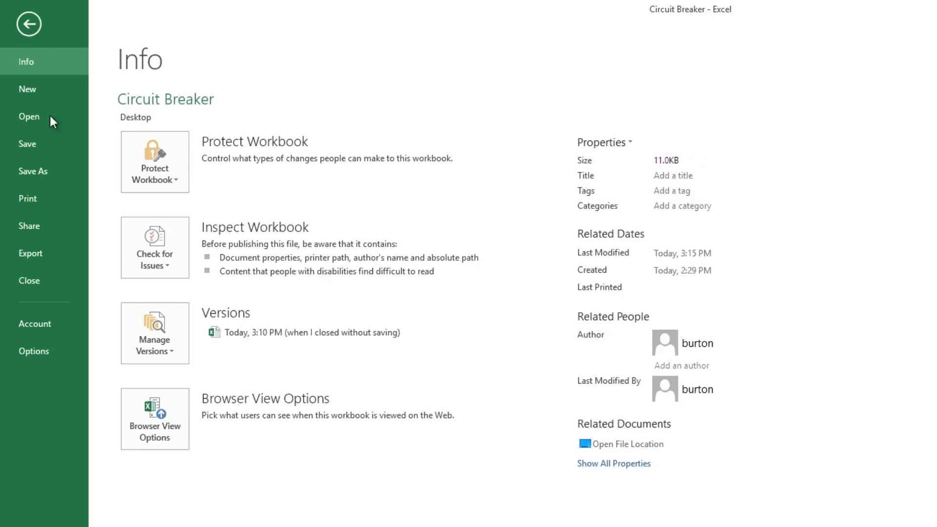
{"action": "left_click", "coordinate": [48, 352]}
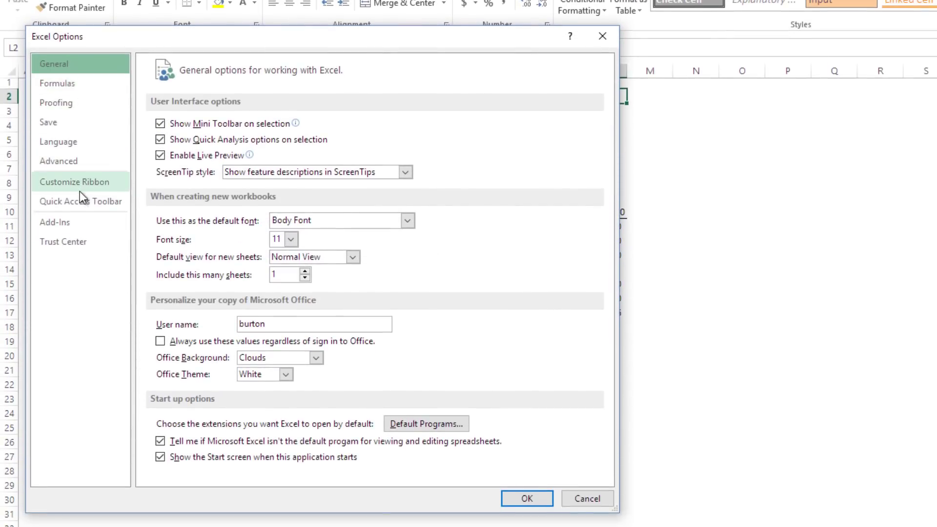
{"action": "left_click", "coordinate": [84, 183]}
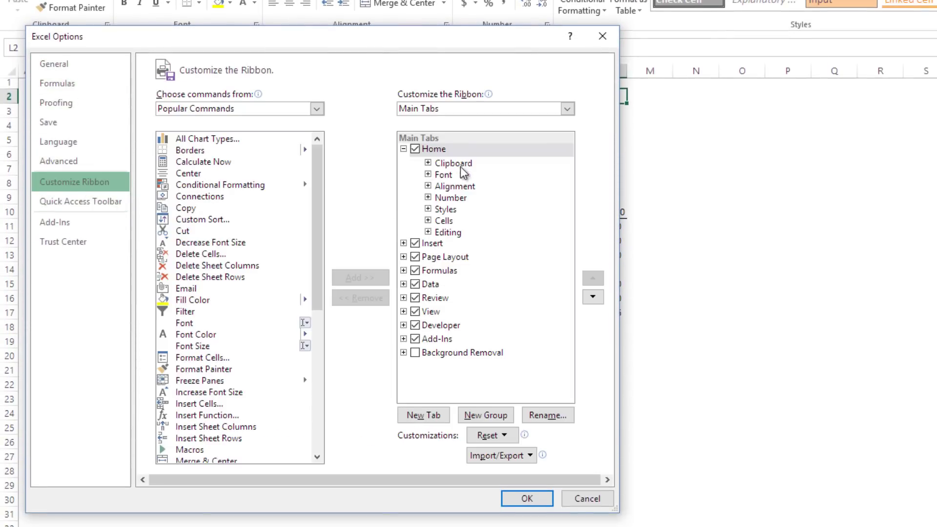
{"action": "left_click", "coordinate": [415, 325]}
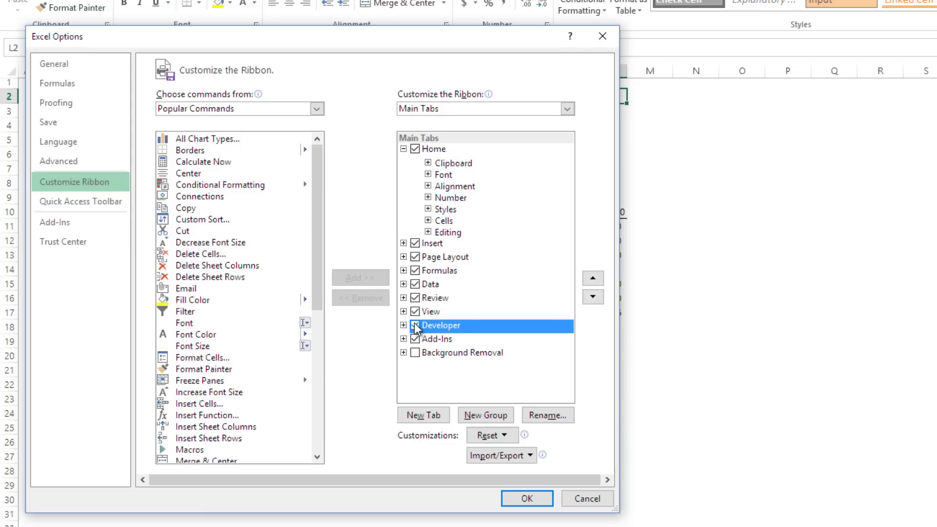
{"action": "left_click", "coordinate": [416, 326]}
{"action": "left_click", "coordinate": [527, 498]}
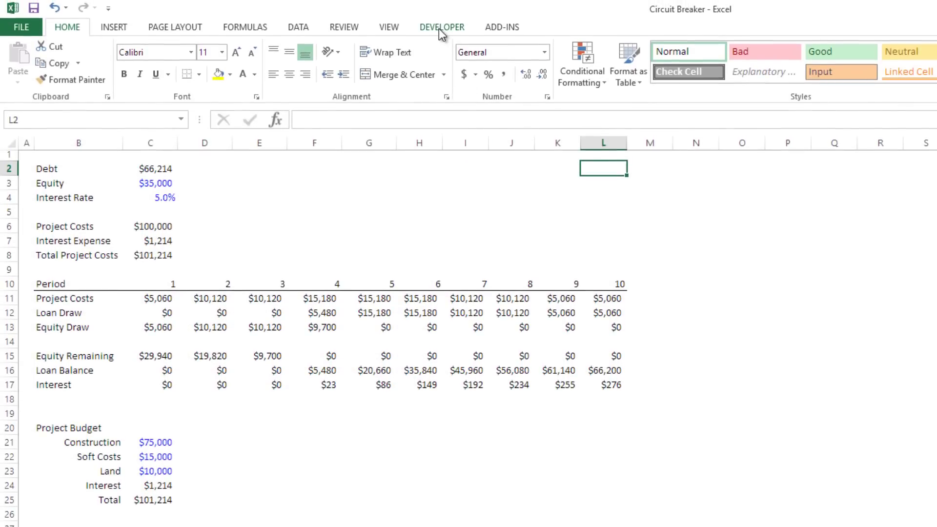
Draw a Form Controls check box near K2 and label it 'Circuit Breaker'
{"action": "left_click", "coordinate": [439, 28]}
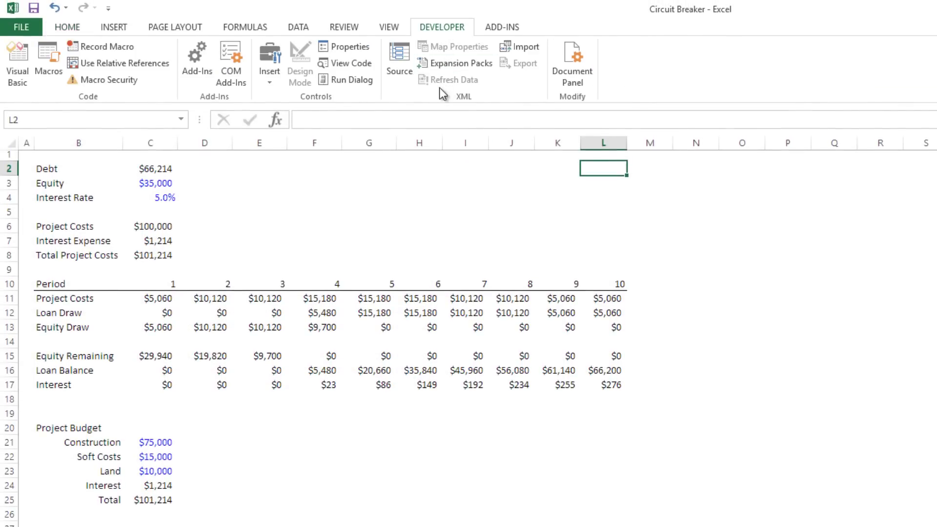
{"action": "left_click", "coordinate": [273, 83]}
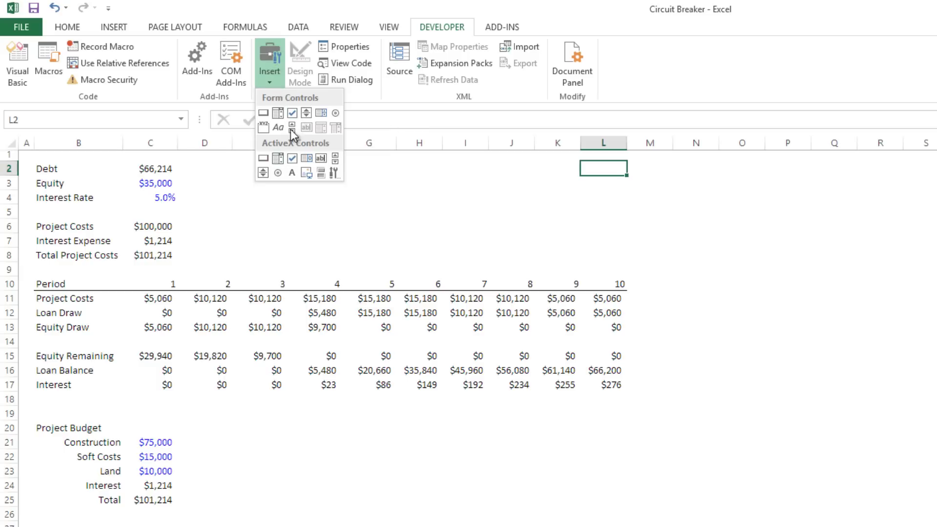
{"action": "left_click", "coordinate": [292, 113]}
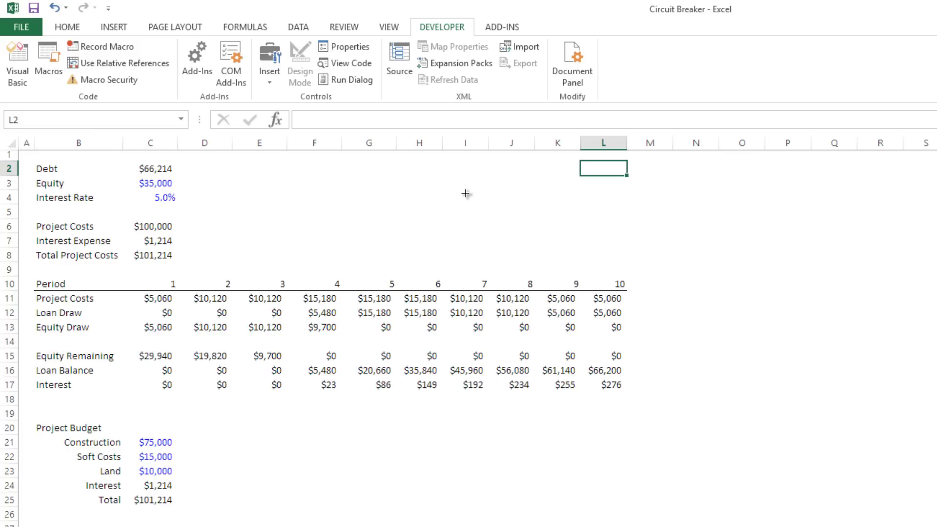
{"action": "mouse_move", "coordinate": [548, 162]}
{"action": "left_mouse_down"}
{"action": "mouse_move", "coordinate": [572, 180]}
{"action": "mouse_move", "coordinate": [640, 180]}
{"action": "left_mouse_up"}
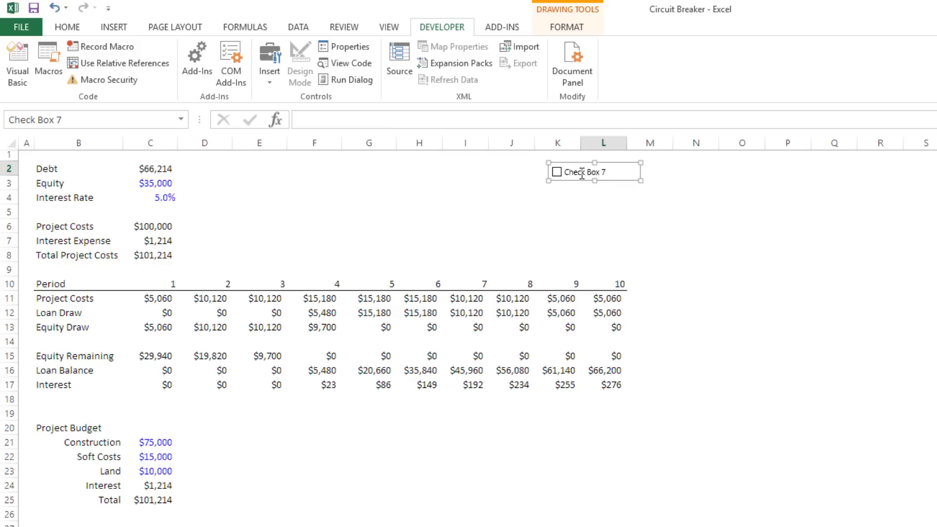
{"action": "left_click", "coordinate": [581, 177]}
{"action": "key", "text": "Delete"}
{"action": "key", "text": "Delete"}
{"action": "key", "text": "Delete"}
{"action": "key", "text": "Delete"}
{"action": "key", "text": "Delete"}
{"action": "key", "text": "Delete"}
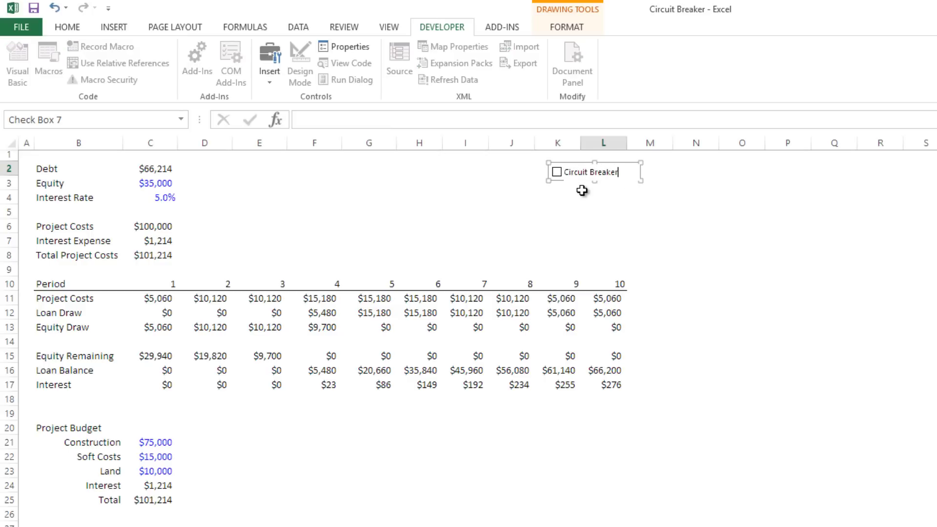
{"action": "left_click", "coordinate": [582, 223]}
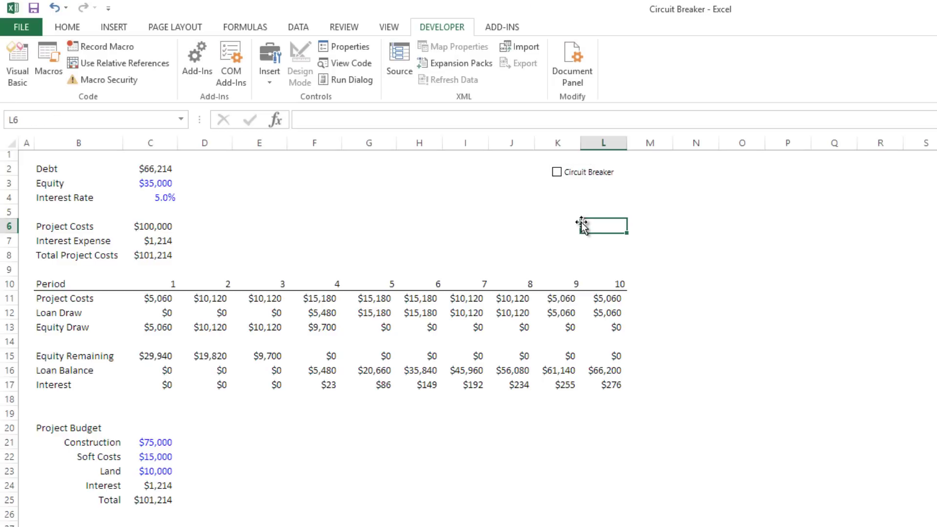
Test-tick and untick the Circuit Breaker check box, then nudge it into position
{"action": "left_click", "coordinate": [563, 172]}
{"action": "left_click", "coordinate": [557, 172]}
{"action": "right_click", "coordinate": [569, 173]}
{"action": "key", "text": "Escape"}
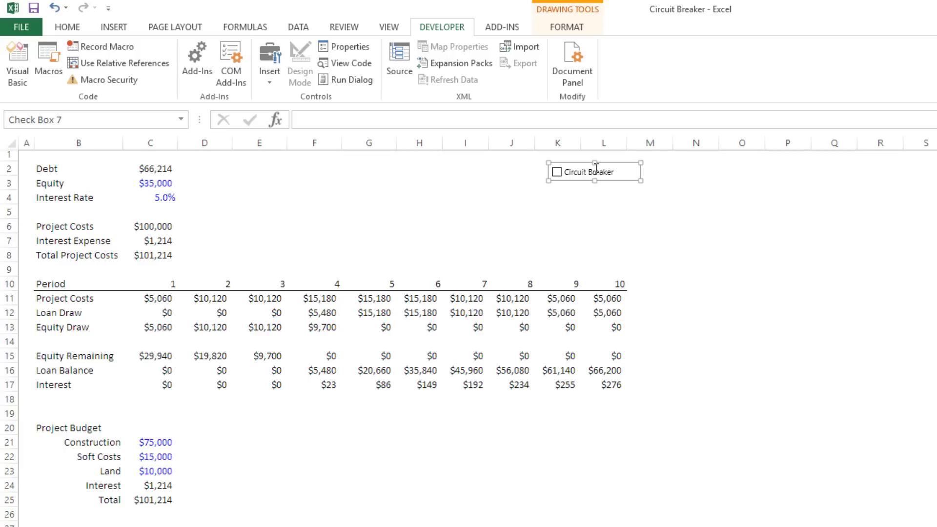
{"action": "left_click_drag", "start_coordinate": [575, 174], "coordinate": [579, 184]}
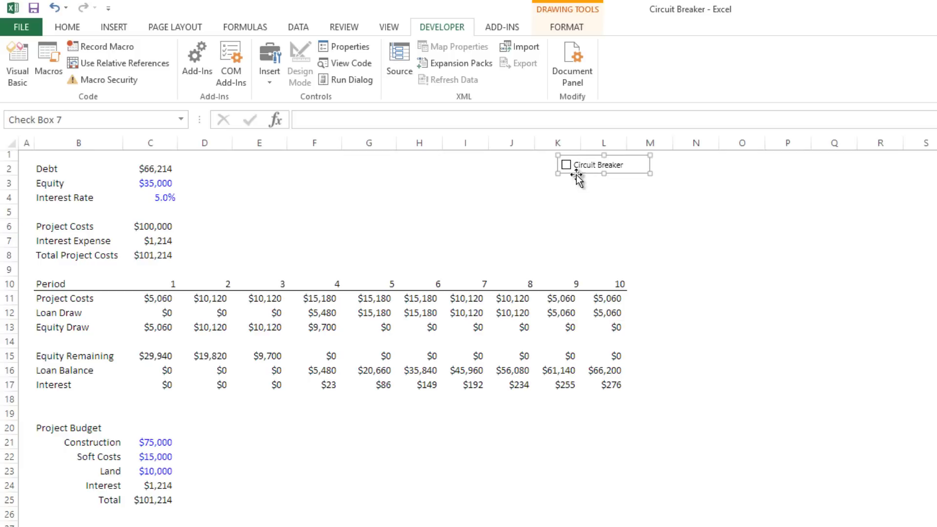
{"action": "key", "text": "Escape"}
Set the check box's cell link to $N$2 in Format Control, then tick it so N2 shows TRUE
{"action": "right_click", "coordinate": [581, 168]}
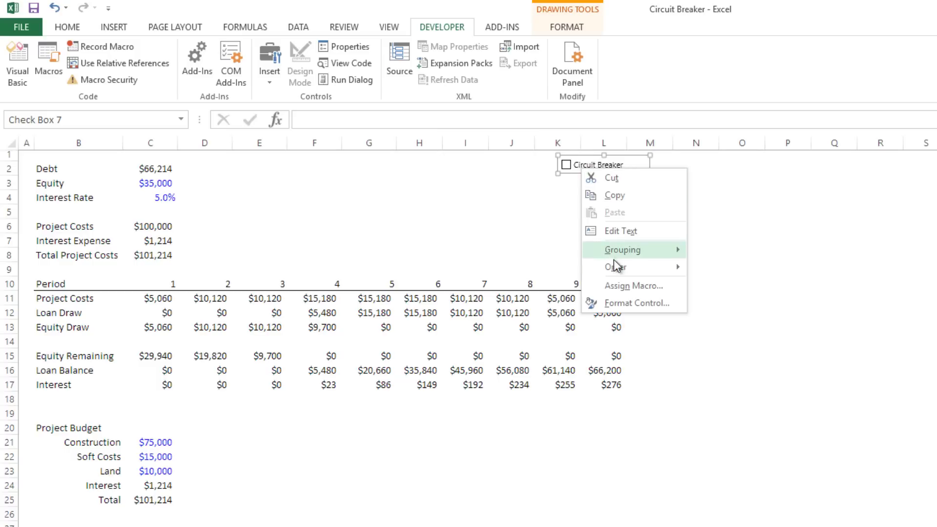
{"action": "left_click", "coordinate": [627, 302]}
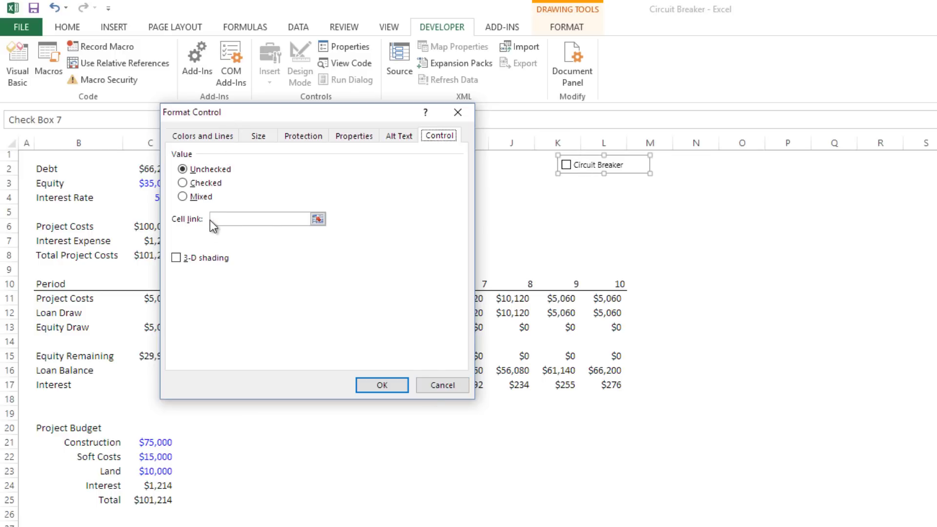
{"action": "left_click", "coordinate": [318, 219]}
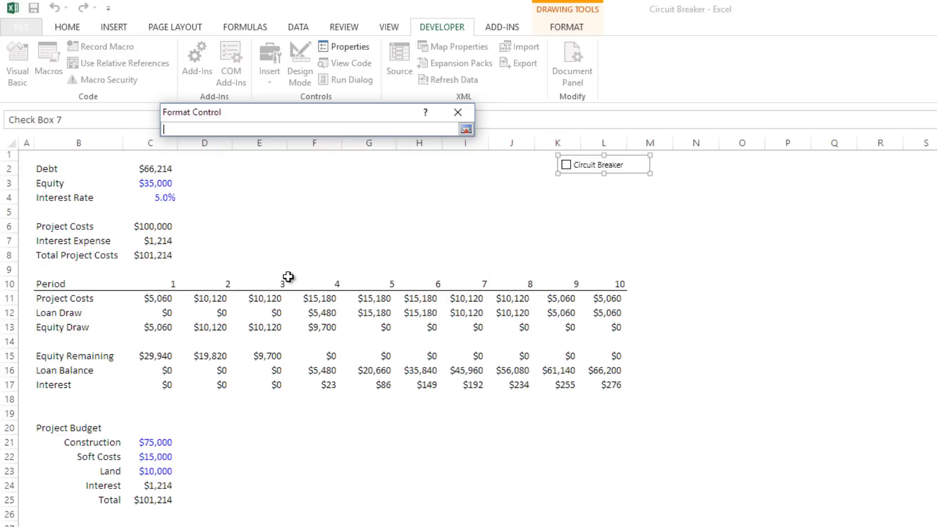
{"action": "left_click", "coordinate": [702, 169]}
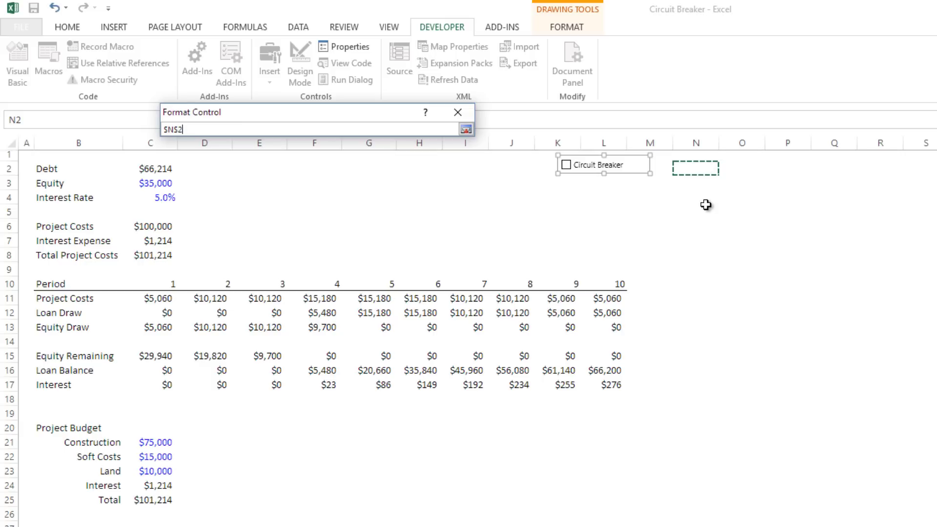
{"action": "key", "text": "Return"}
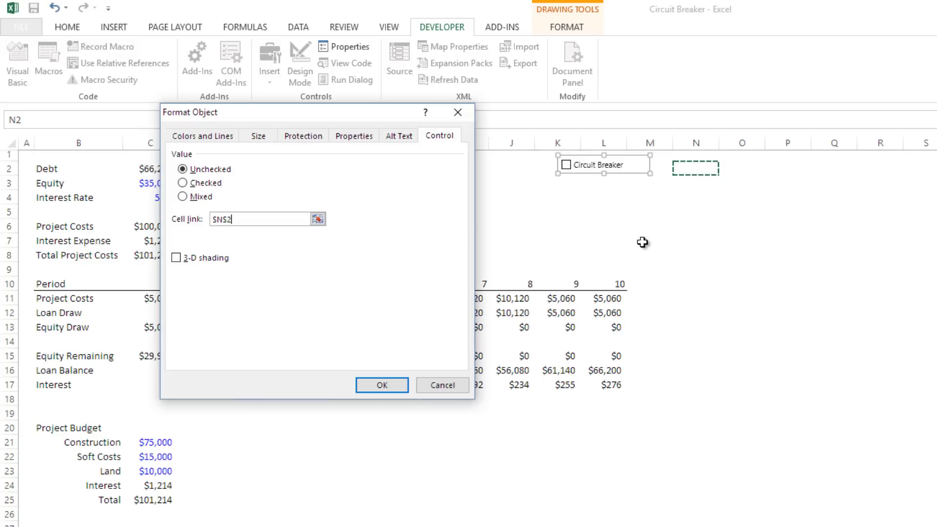
{"action": "left_click", "coordinate": [368, 386]}
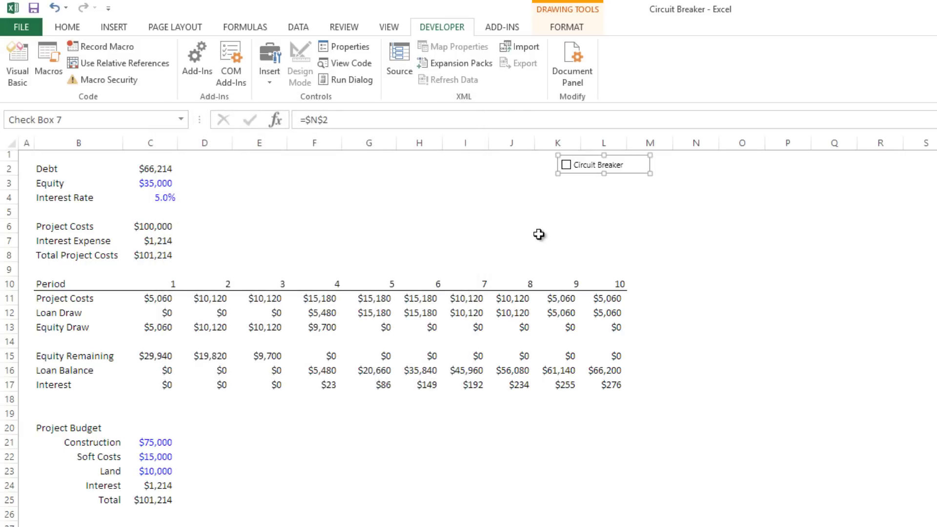
{"action": "left_click_drag", "start_coordinate": [540, 235], "coordinate": [543, 225]}
{"action": "left_click", "coordinate": [567, 166]}
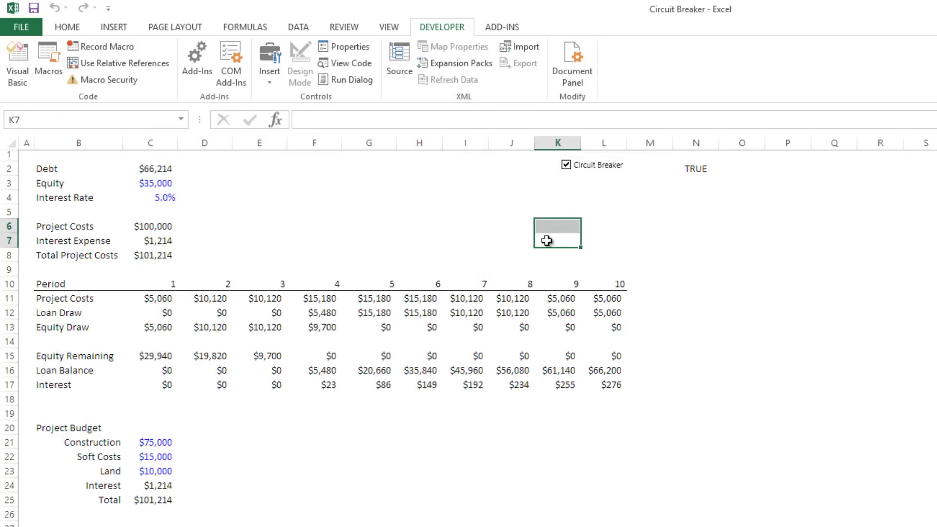
{"action": "left_click", "coordinate": [566, 168]}
{"action": "left_click", "coordinate": [575, 186]}
{"action": "left_click", "coordinate": [700, 172]}
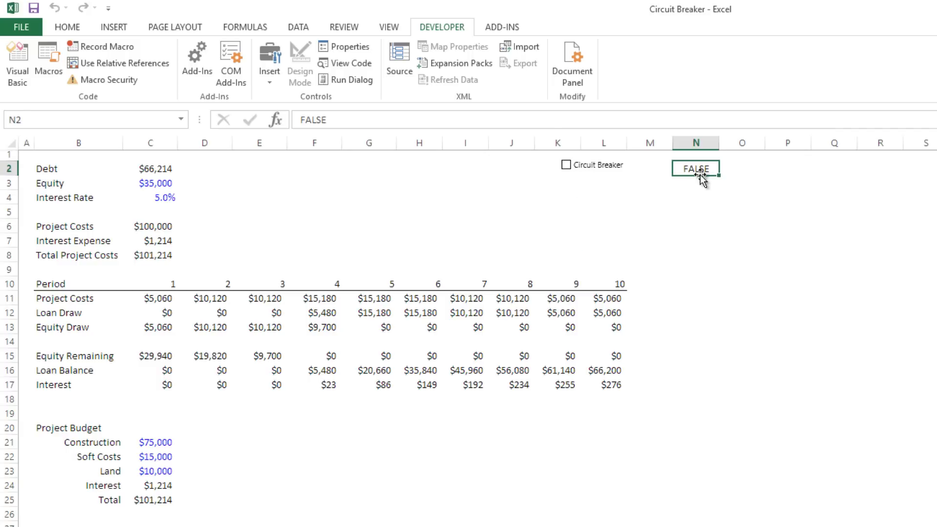
{"action": "left_click", "coordinate": [568, 168]}
{"action": "left_click", "coordinate": [567, 168]}
{"action": "left_click", "coordinate": [570, 187]}
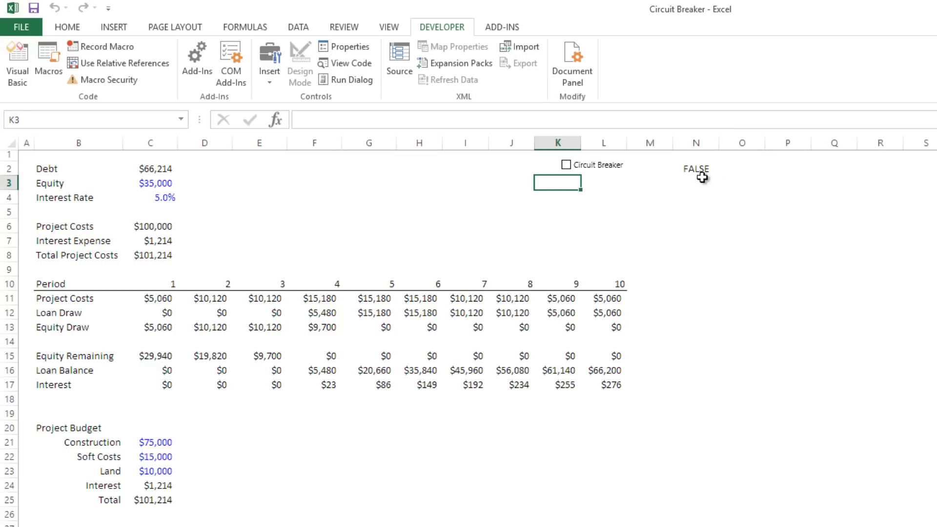
{"action": "left_click", "coordinate": [158, 384]}
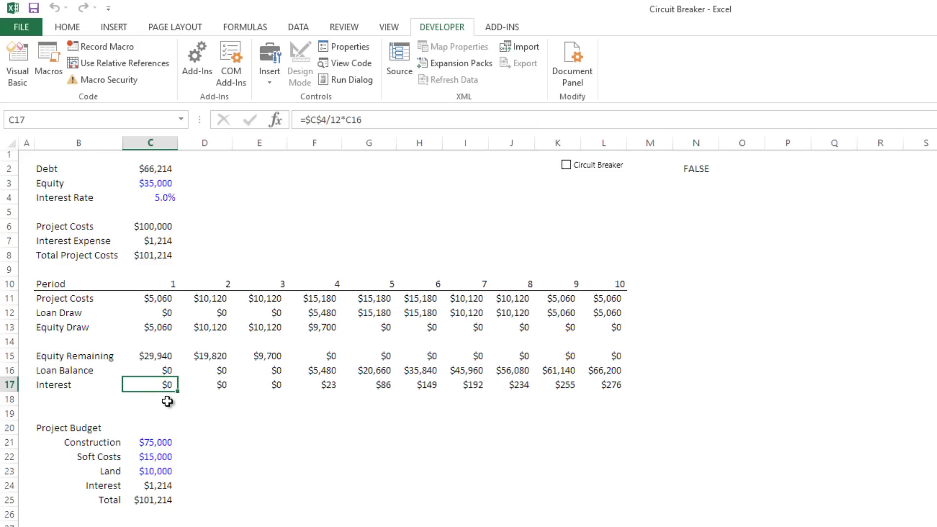
Change C17 to =IF($N$2=TRUE,1,$C$4/12*C16)
{"action": "left_click_drag", "start_coordinate": [174, 381], "coordinate": [611, 386]}
{"action": "left_click", "coordinate": [167, 389]}
{"action": "left_click", "coordinate": [308, 120]}
{"action": "type", "text": "IF("}
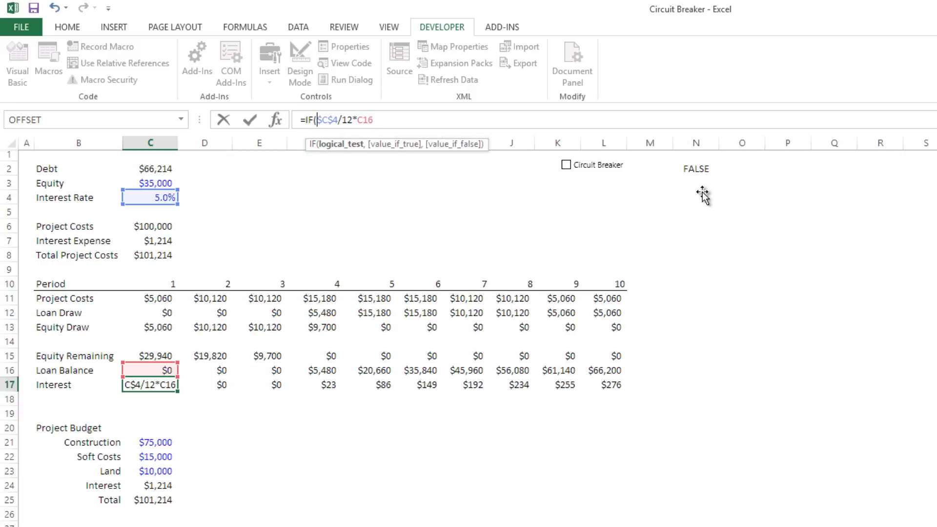
{"action": "left_click", "coordinate": [698, 169]}
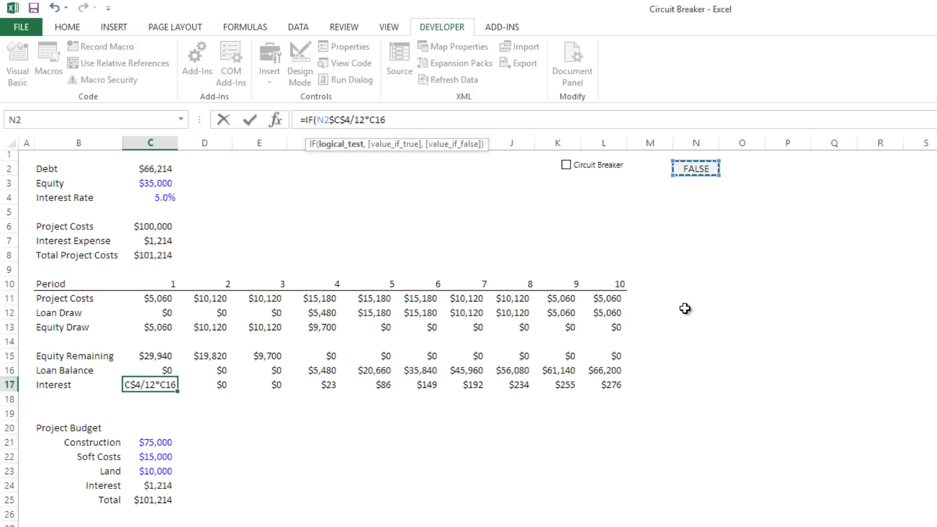
{"action": "key", "text": "F4"}
{"action": "type", "text": "=TRUE"}
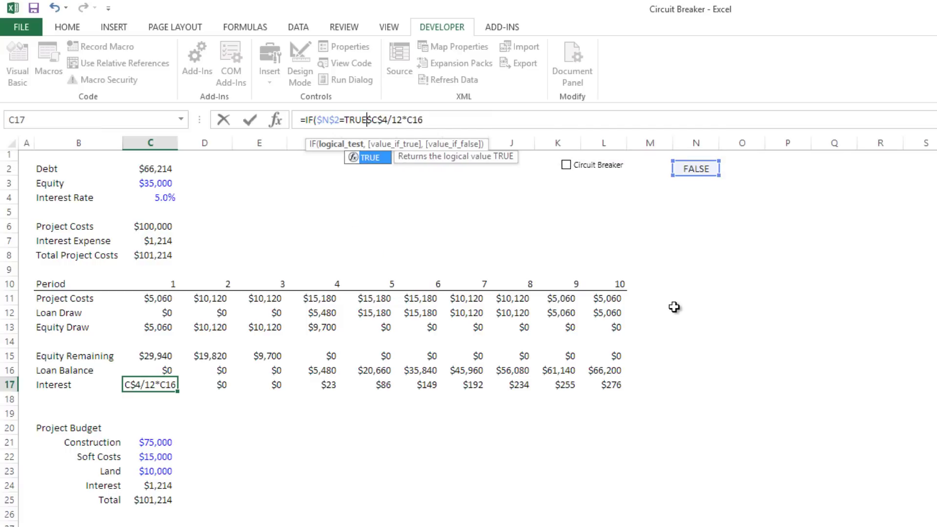
{"action": "type", "text": ","}
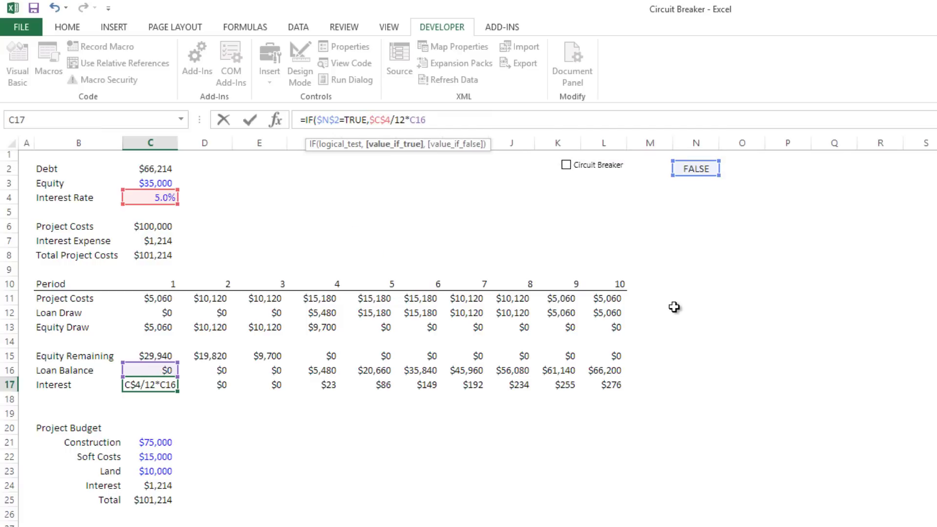
{"action": "type", "text": "1"}
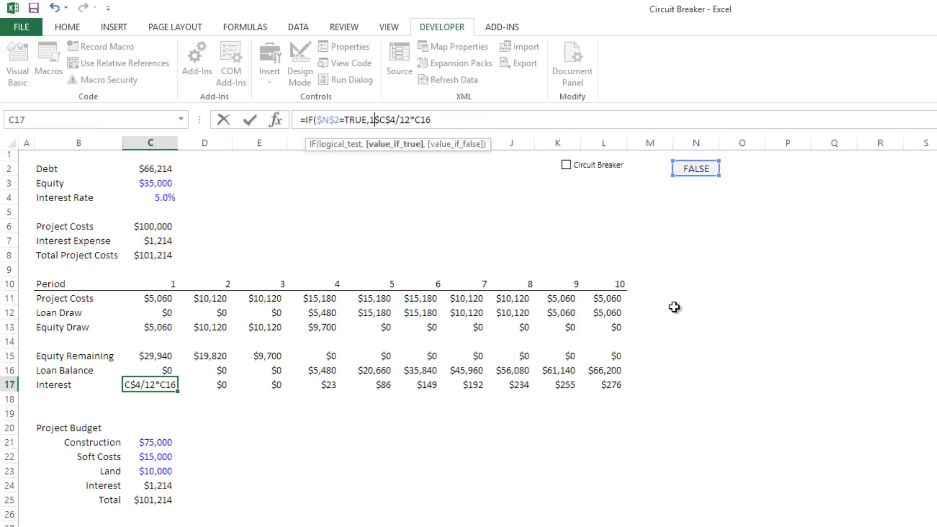
{"action": "type", "text": ","}
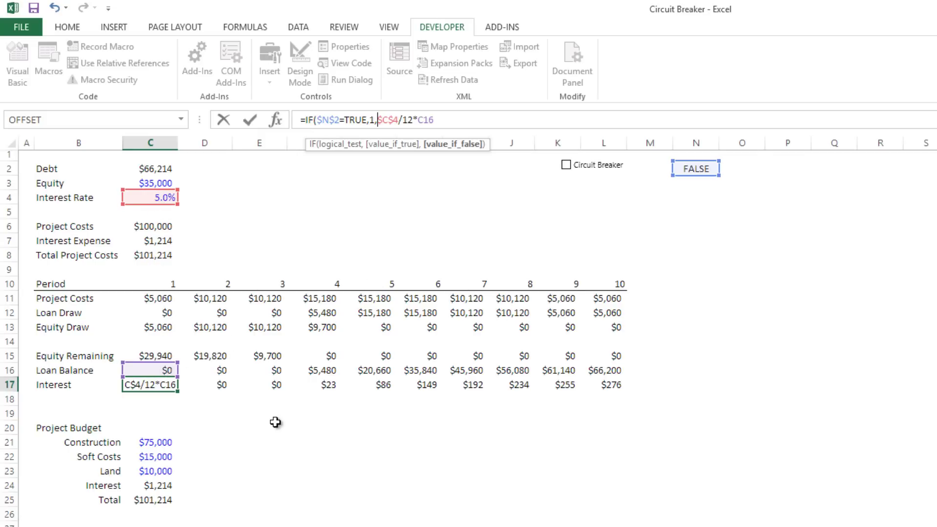
{"action": "key", "text": "Return"}
Copy the C17 IF formula across D17:L17
{"action": "key", "text": "Up"}
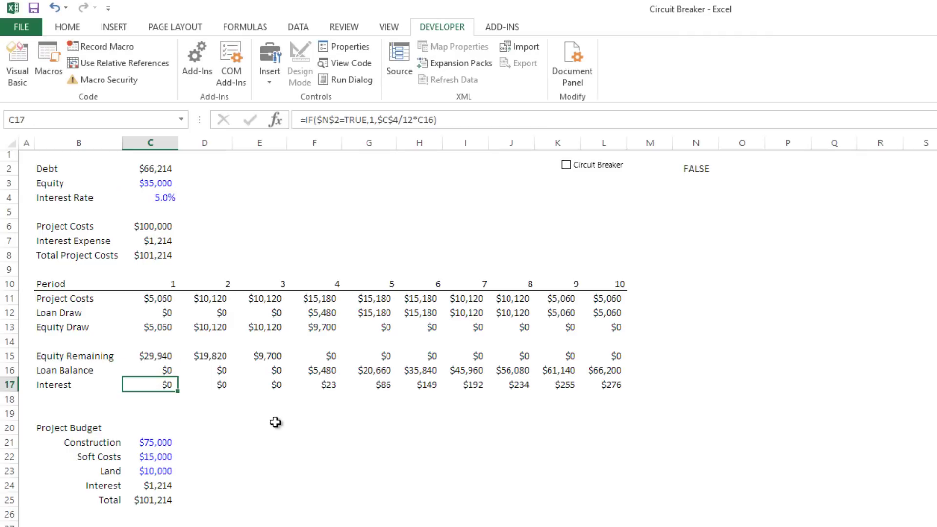
{"action": "key", "text": "ctrl+c"}
{"action": "key", "text": "Right"}
{"action": "key", "text": "ctrl+shift+Right"}
{"action": "key", "text": "ctrl+v"}
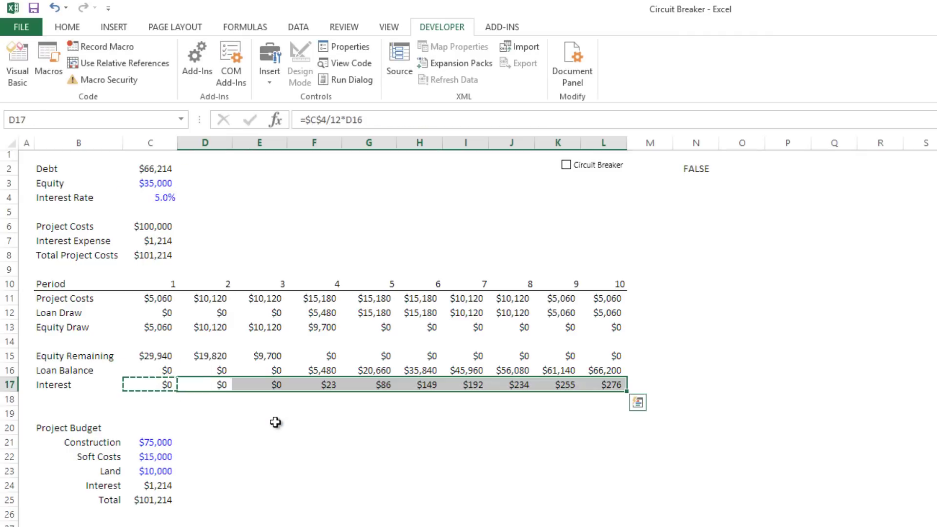
{"action": "key", "text": "Escape"}
{"action": "key", "text": "Left"}
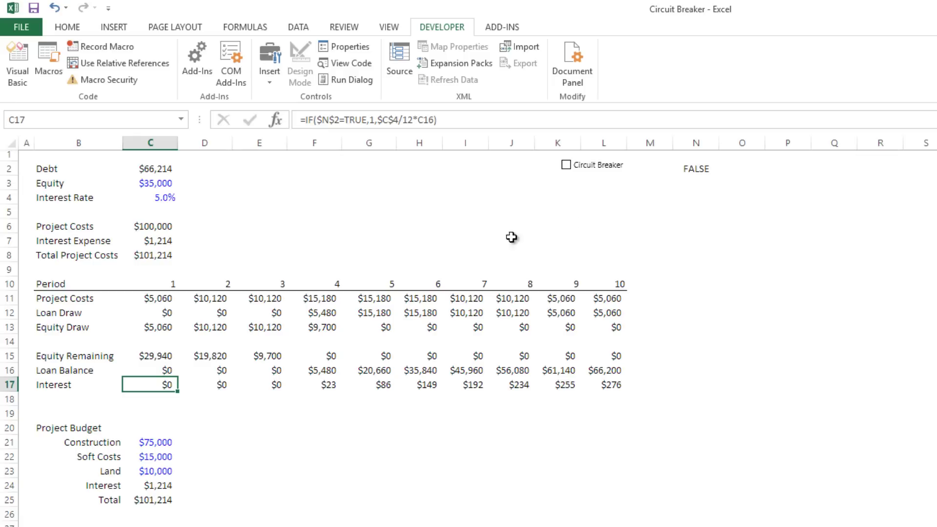
Set N2's font colour to White so its linked value is hidden
{"action": "left_click", "coordinate": [693, 169]}
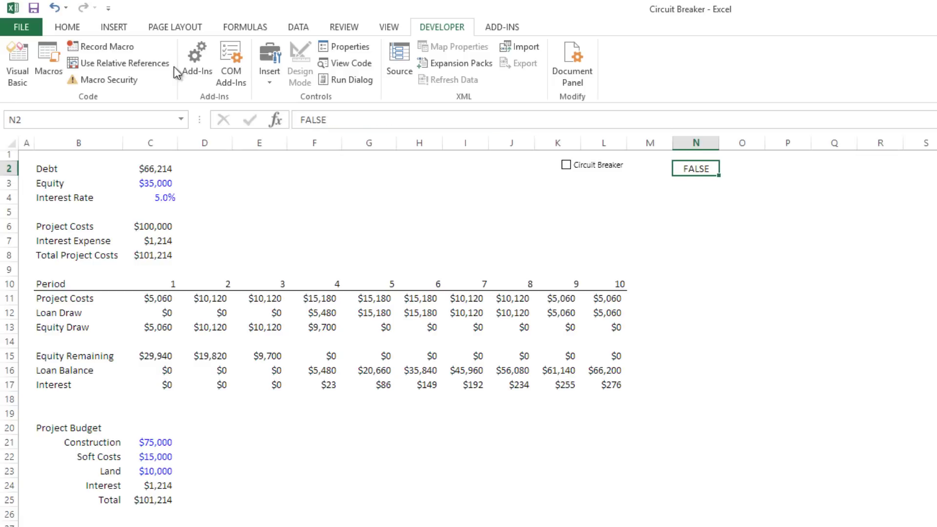
{"action": "left_click", "coordinate": [67, 29]}
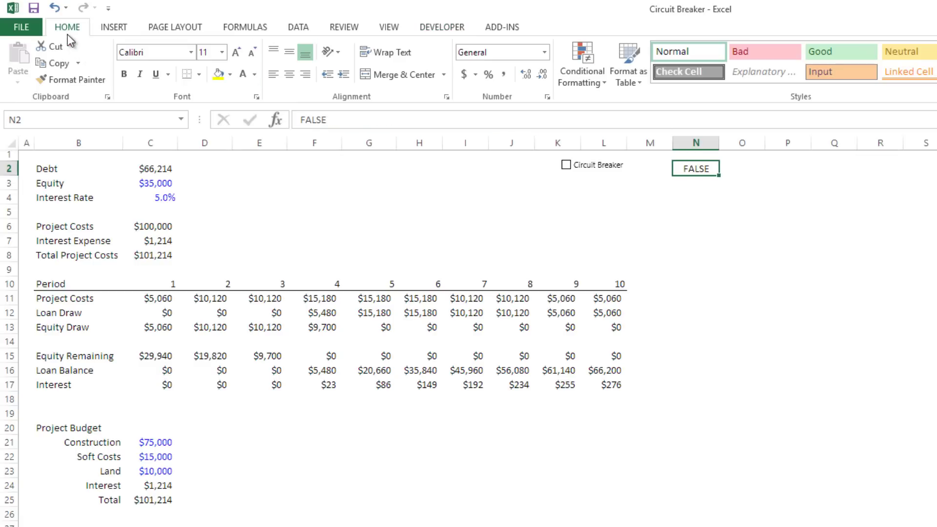
{"action": "left_click", "coordinate": [255, 75]}
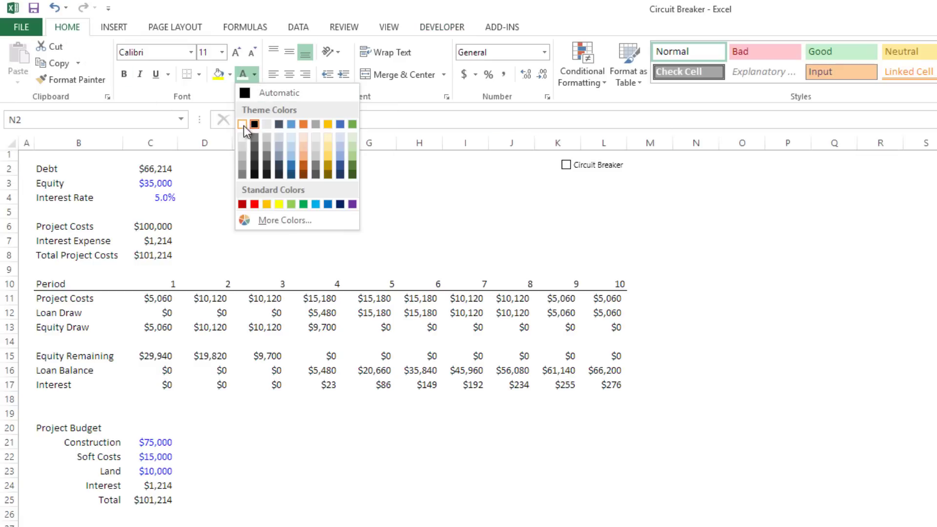
{"action": "left_click", "coordinate": [242, 124]}
{"action": "left_click", "coordinate": [529, 211]}
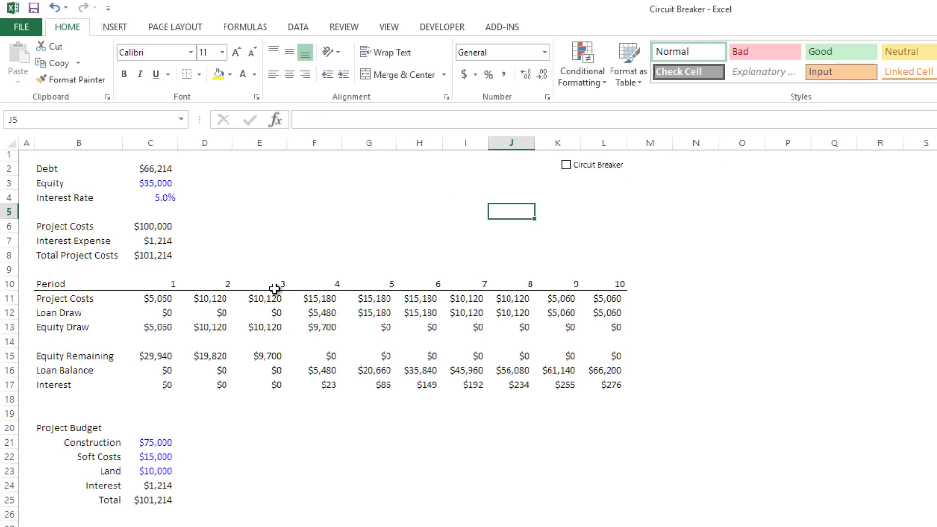
{"action": "left_click", "coordinate": [315, 170]}
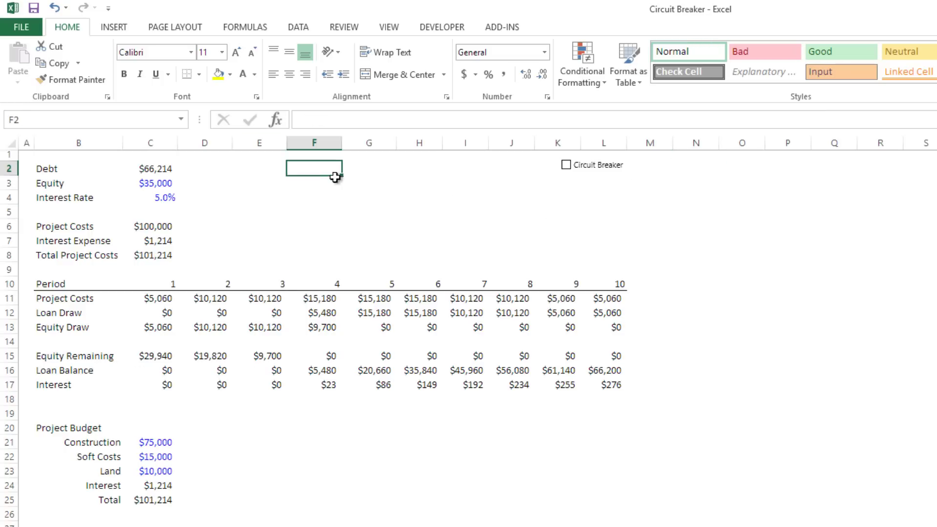
{"action": "left_click", "coordinate": [567, 166]}
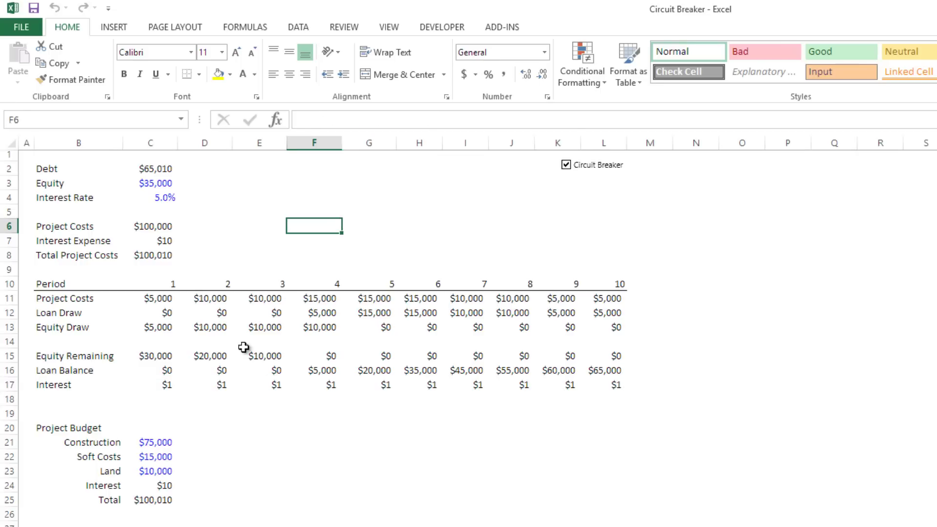
{"action": "left_click", "coordinate": [163, 385]}
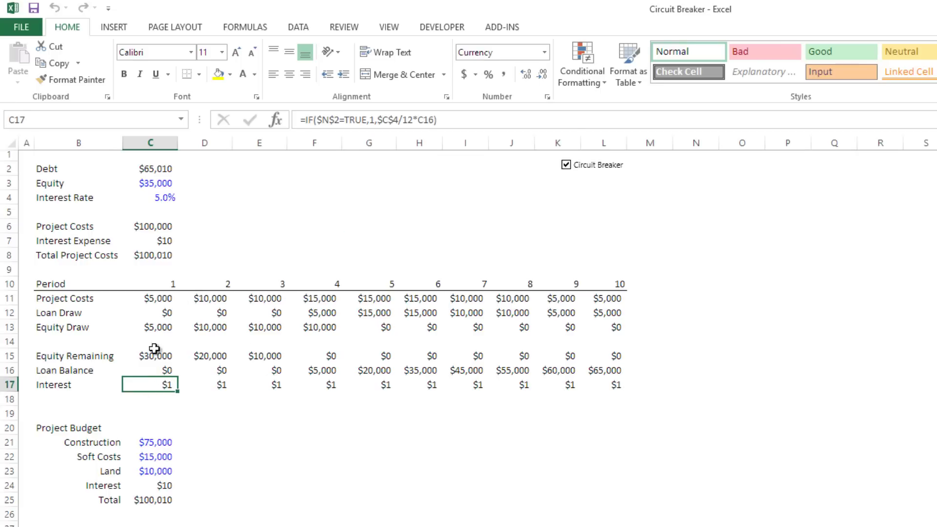
{"action": "left_click", "coordinate": [565, 166]}
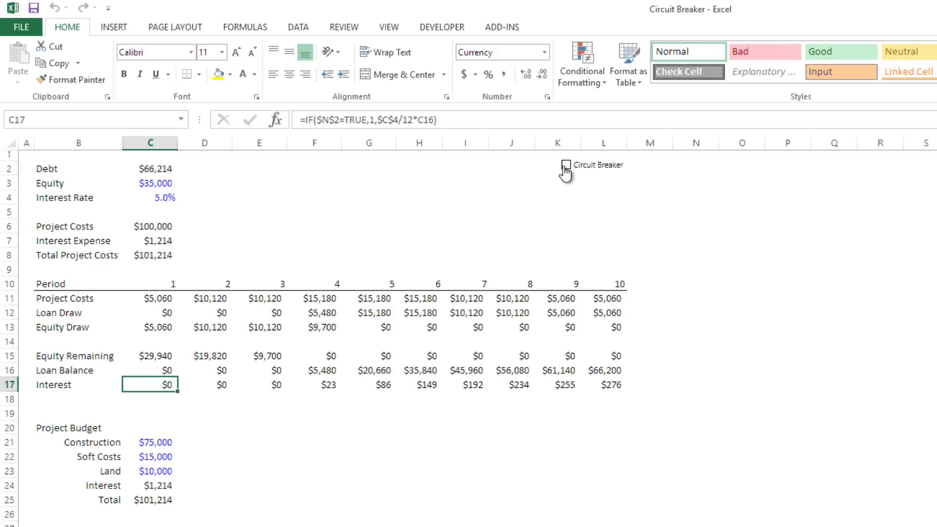
{"action": "left_click", "coordinate": [566, 166]}
{"action": "left_click", "coordinate": [565, 166]}
{"action": "left_click", "coordinate": [565, 166]}
{"action": "left_click", "coordinate": [566, 165]}
{"action": "left_click", "coordinate": [169, 197]}
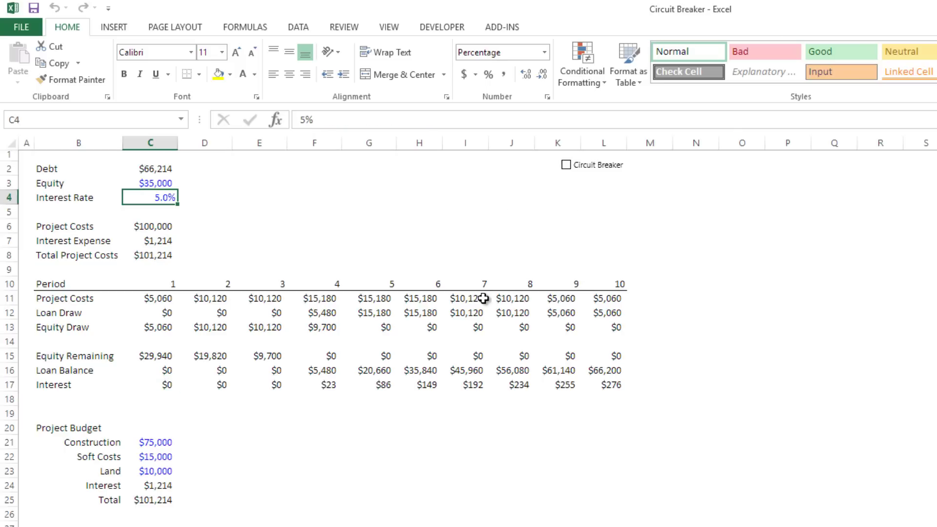
{"action": "type", "text": "h"}
{"action": "key", "text": "Return"}
{"action": "key", "text": "Up"}
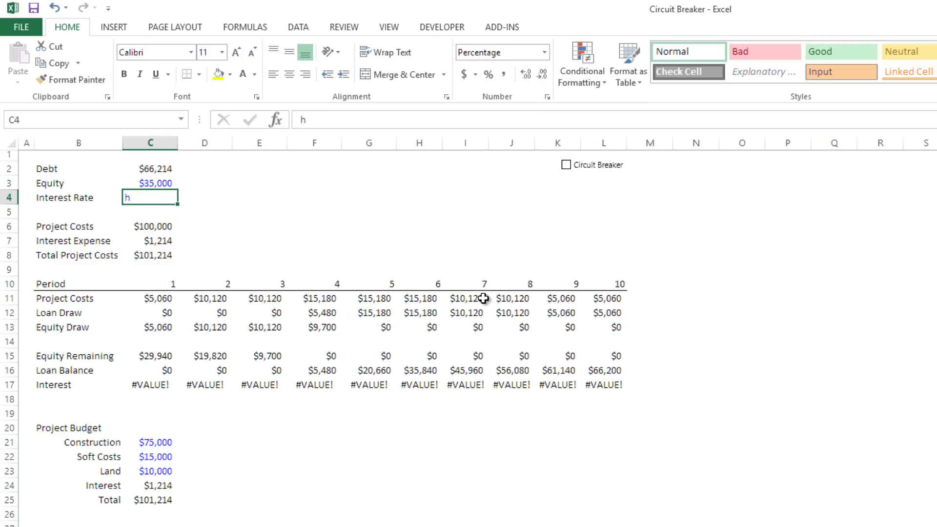
{"action": "type", "text": "5%"}
{"action": "key", "text": "Return"}
{"action": "key", "text": "Up"}
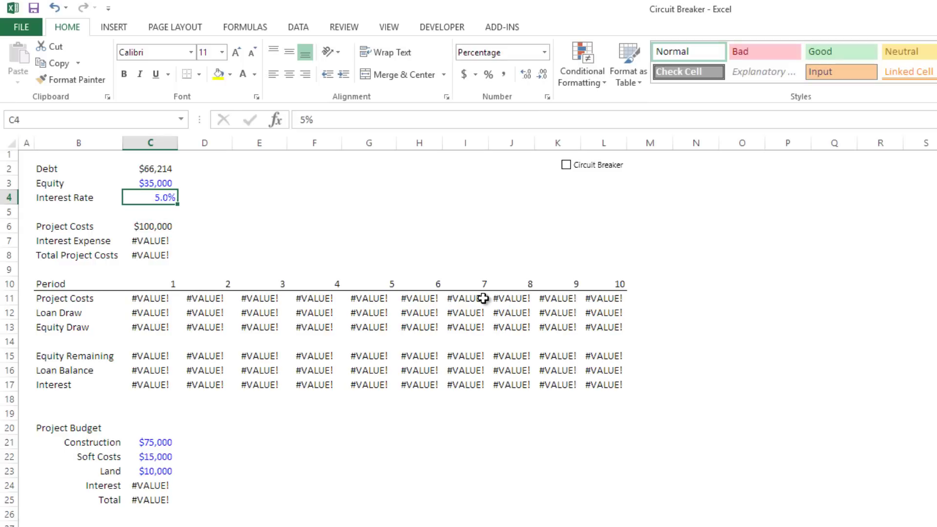
{"action": "left_click", "coordinate": [567, 166]}
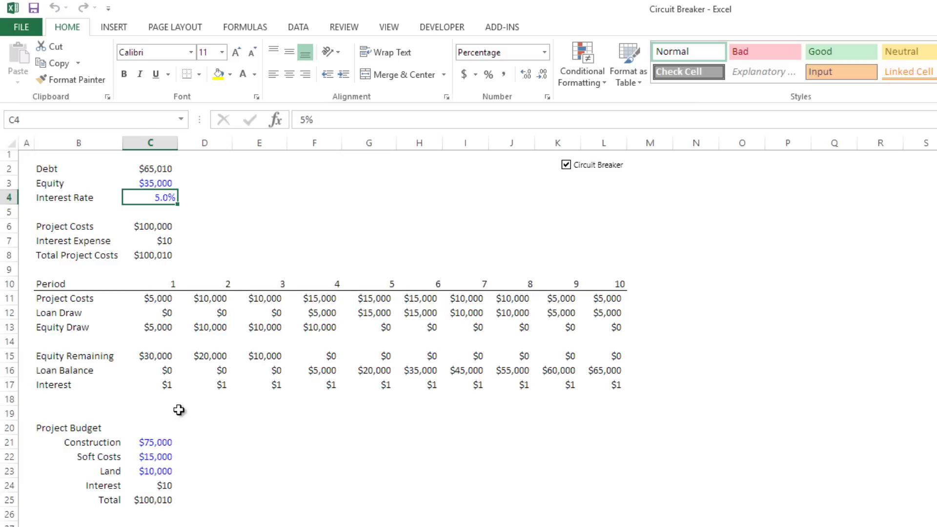
{"action": "left_click", "coordinate": [565, 171]}
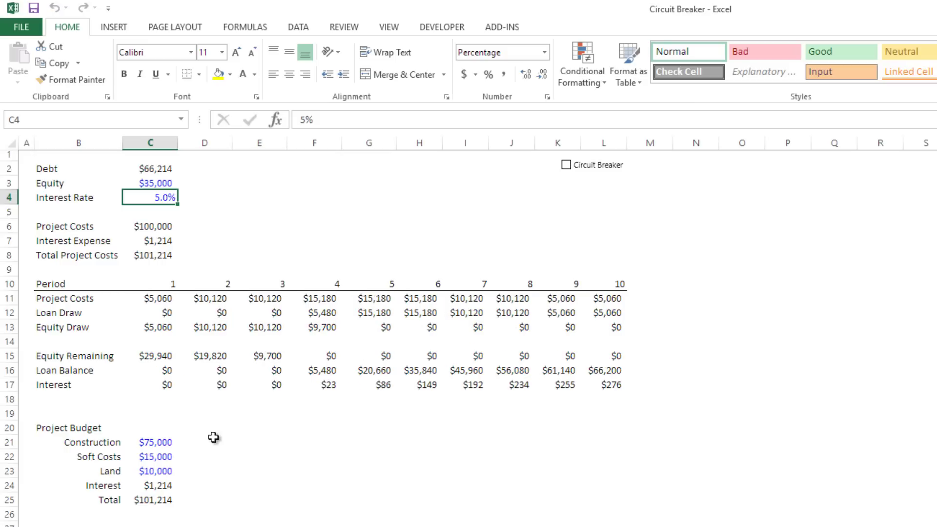